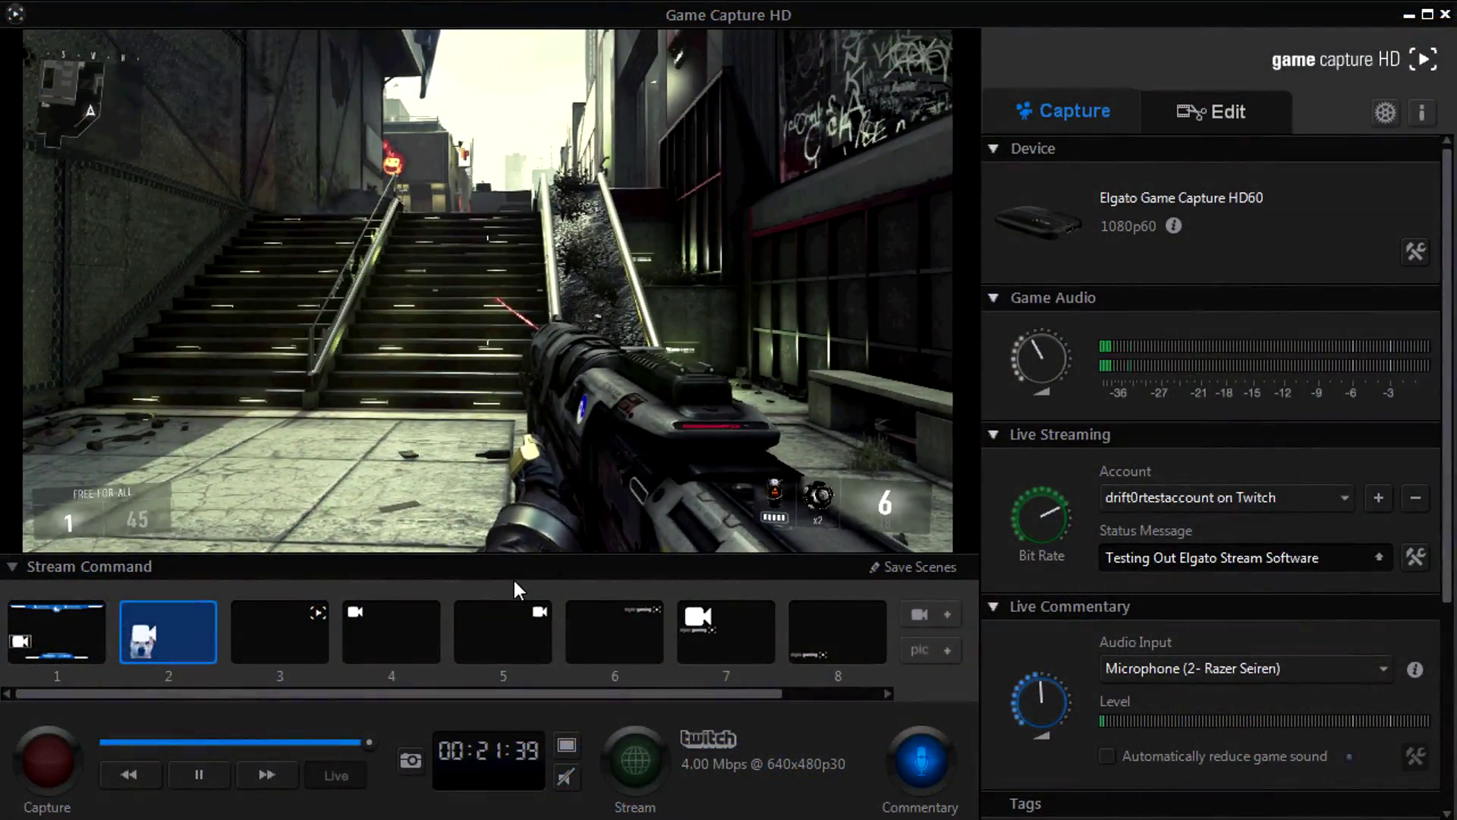
# - Review capture and export preferences, leaving separate webcam and commentary exports off, and close without saving
pyautogui.click(1378, 116)
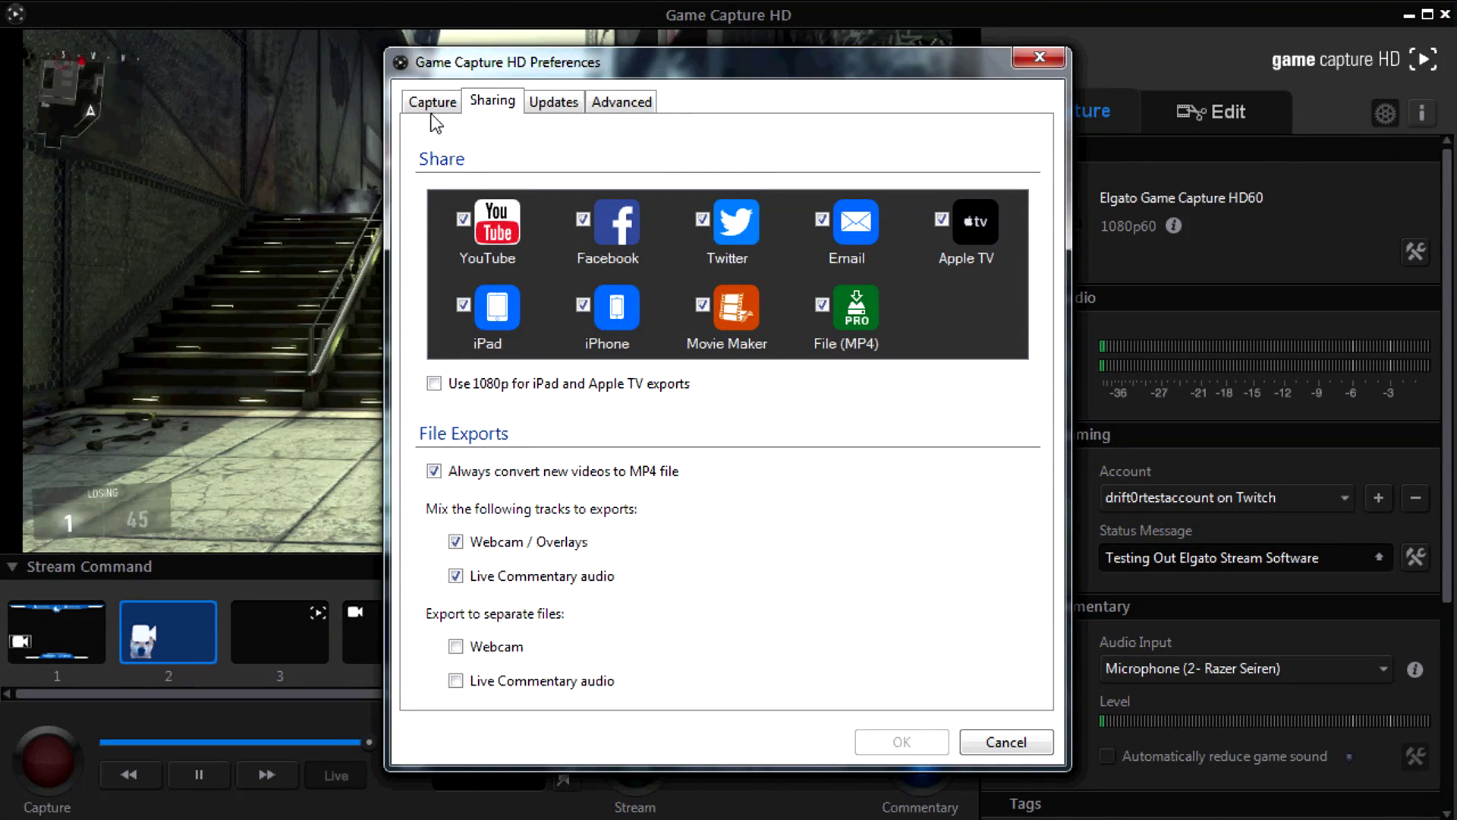
pyautogui.click(432, 104)
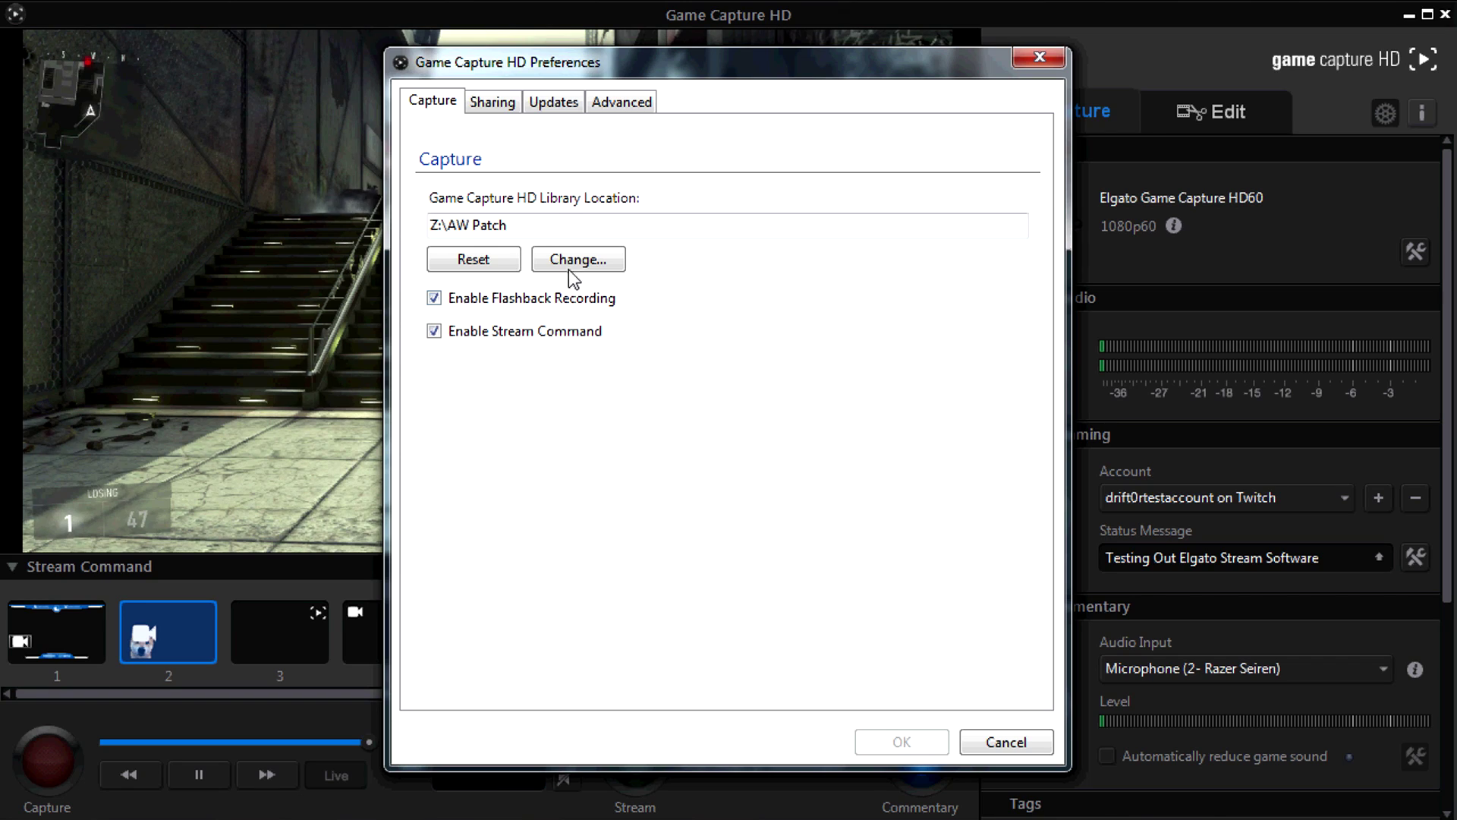
pyautogui.click(494, 112)
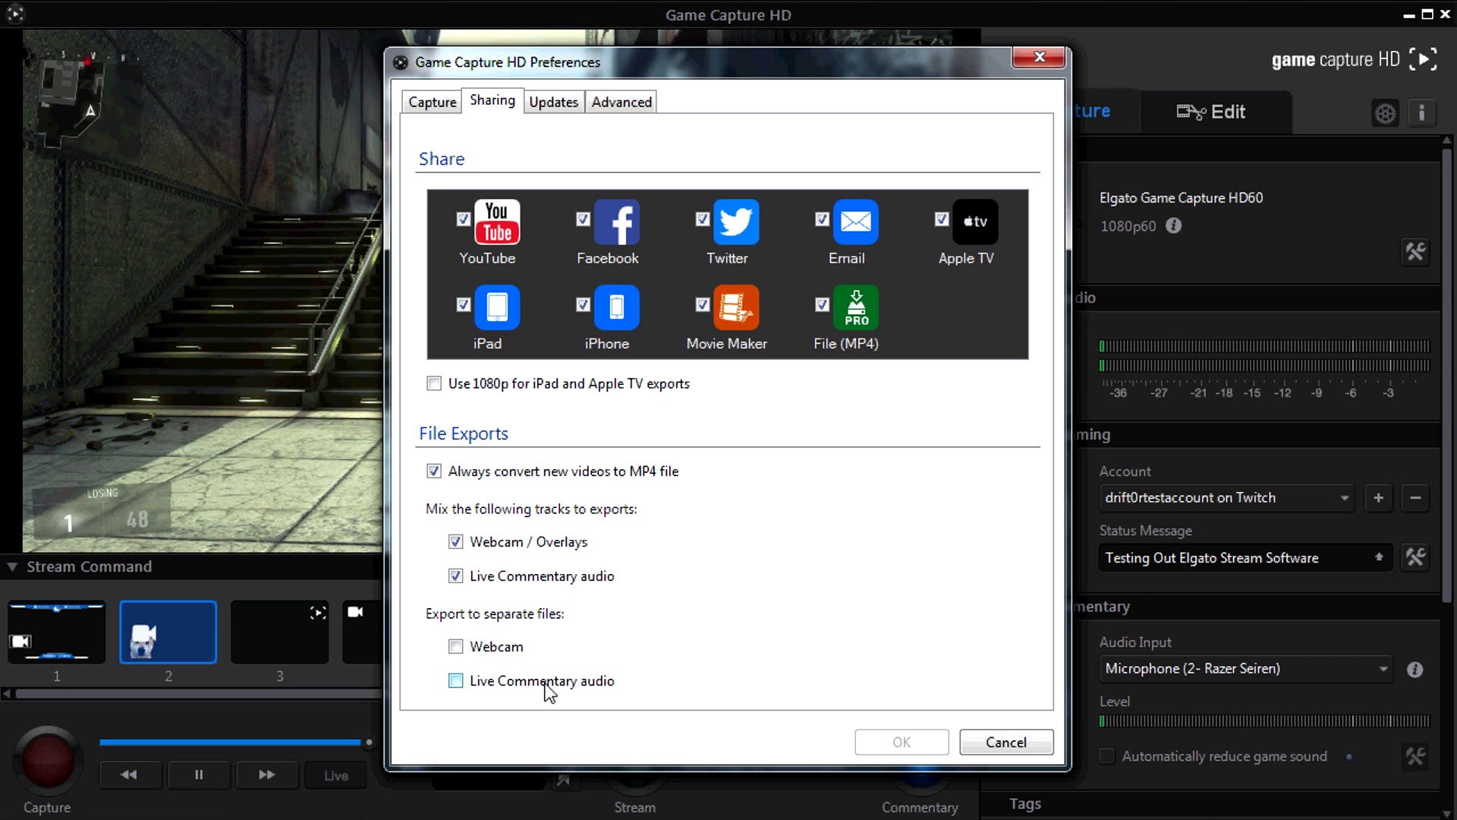
pyautogui.click(456, 646)
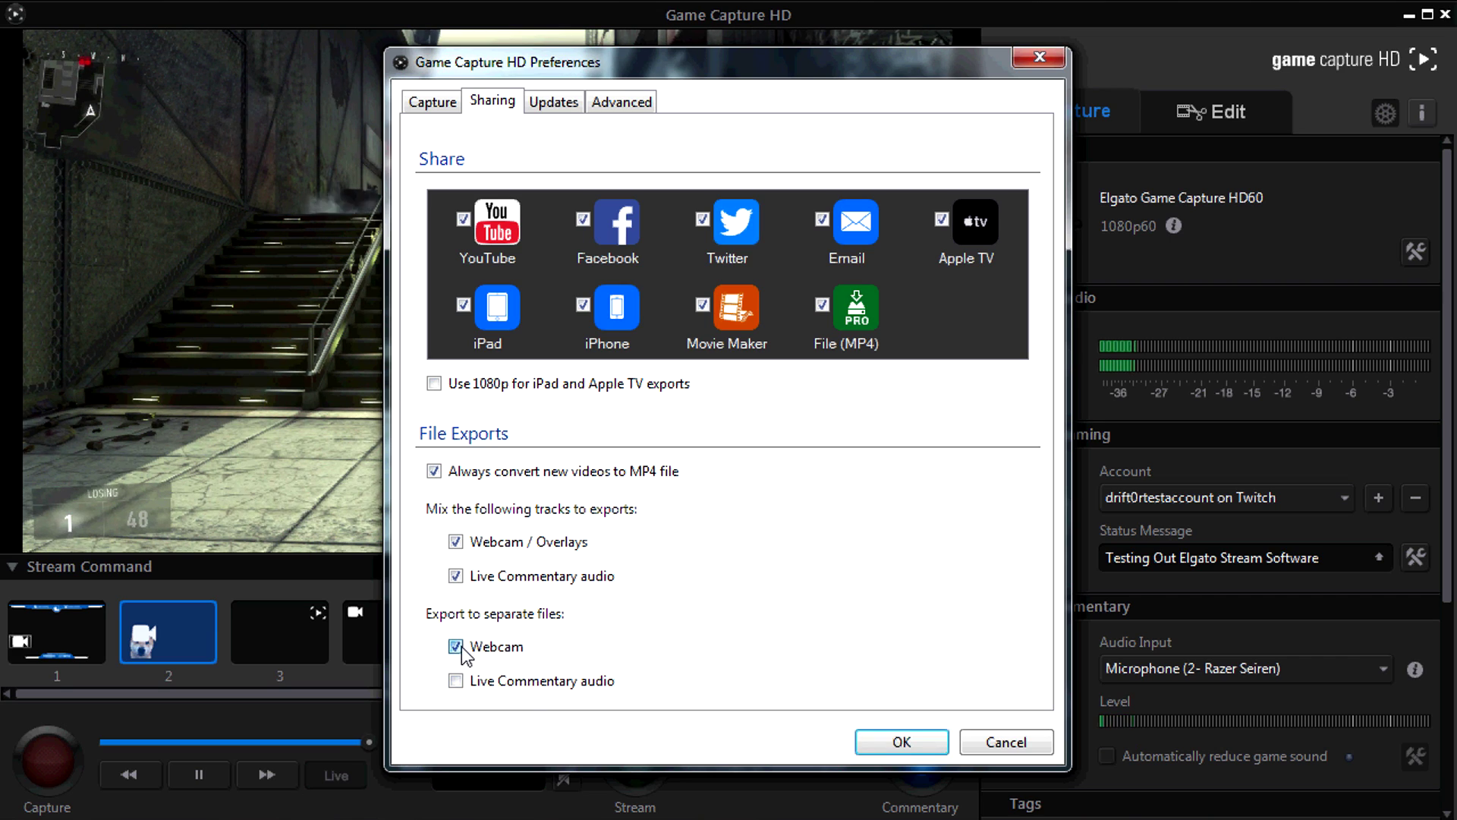
pyautogui.click(456, 646)
pyautogui.click(456, 680)
pyautogui.click(456, 682)
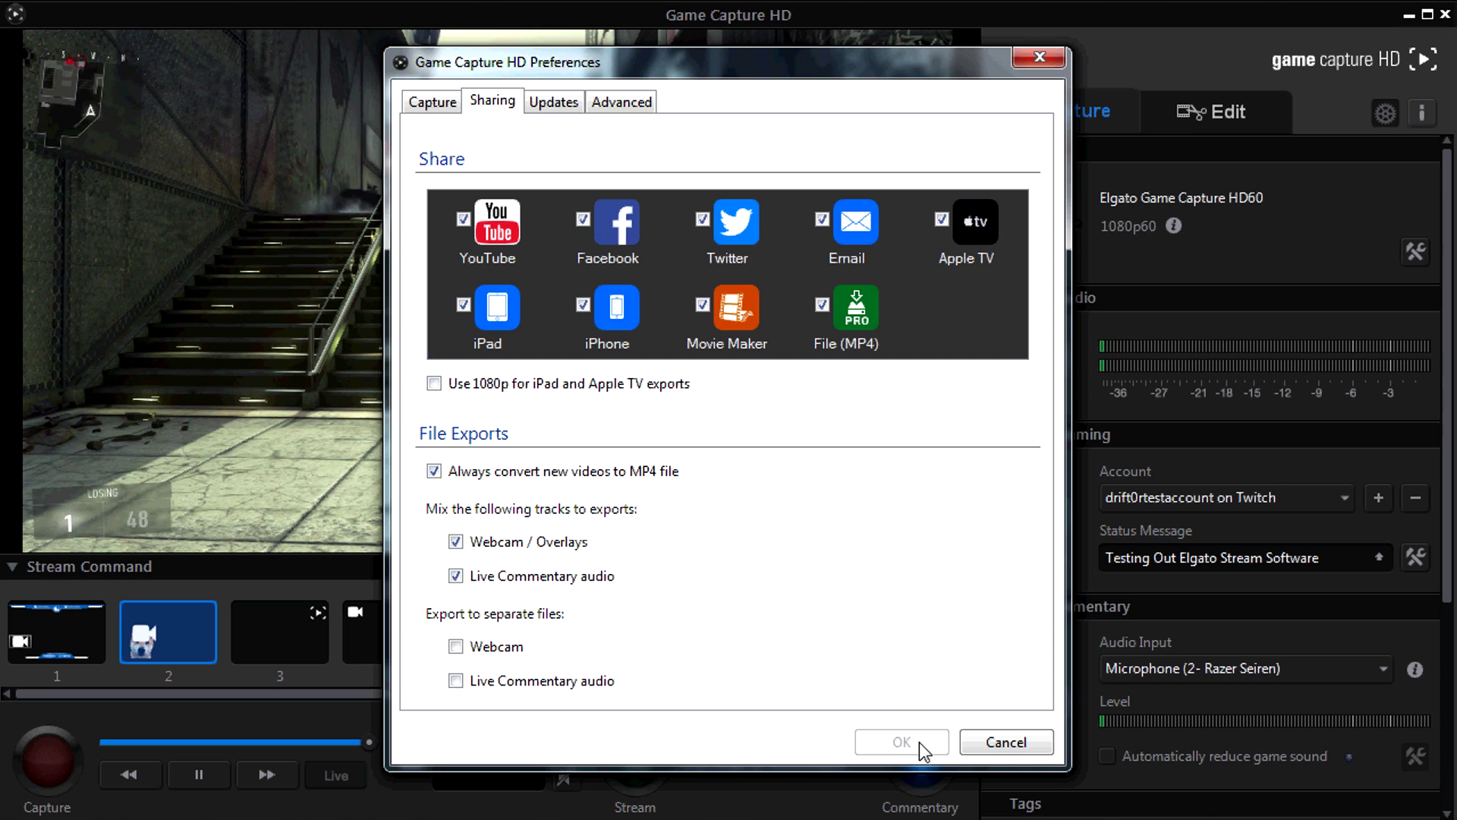
pyautogui.click(992, 741)
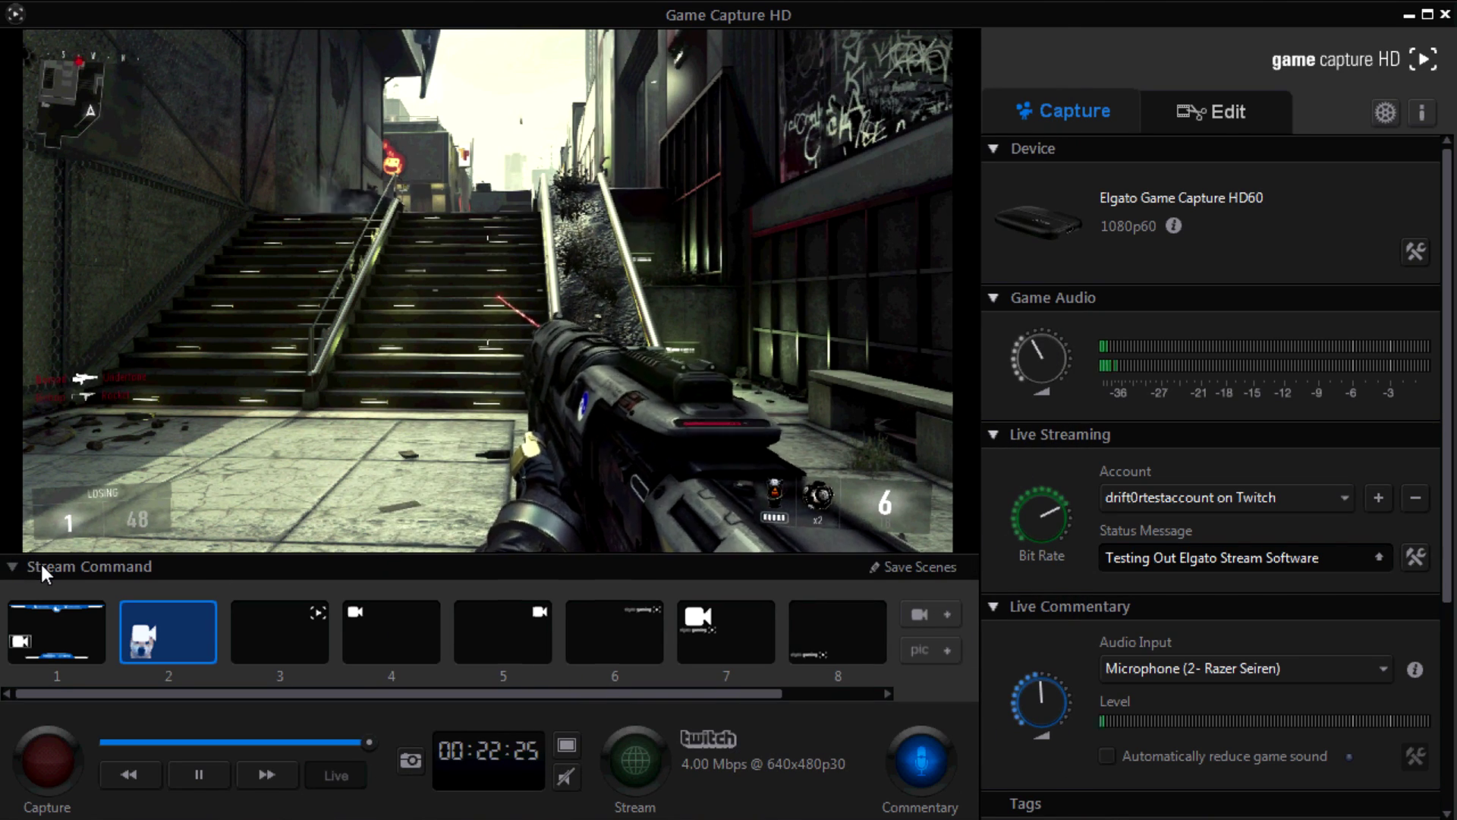
# - Set game audio to -11 dB, re-enable commentary capture, and keep the Razer Seiren microphone as input
pyautogui.moveTo(1036, 352); pyautogui.dragTo(1035, 345)
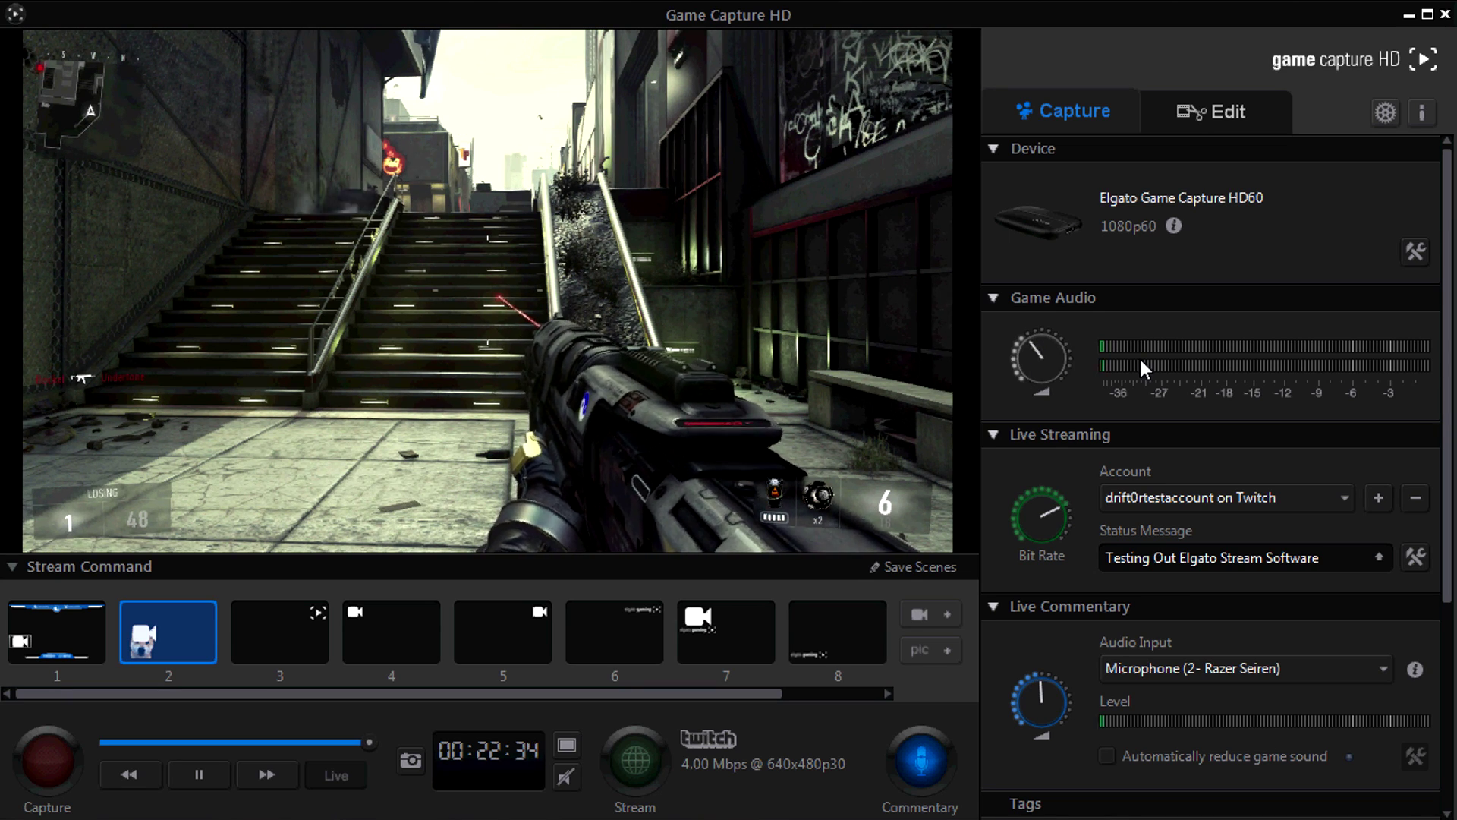
pyautogui.click(915, 753)
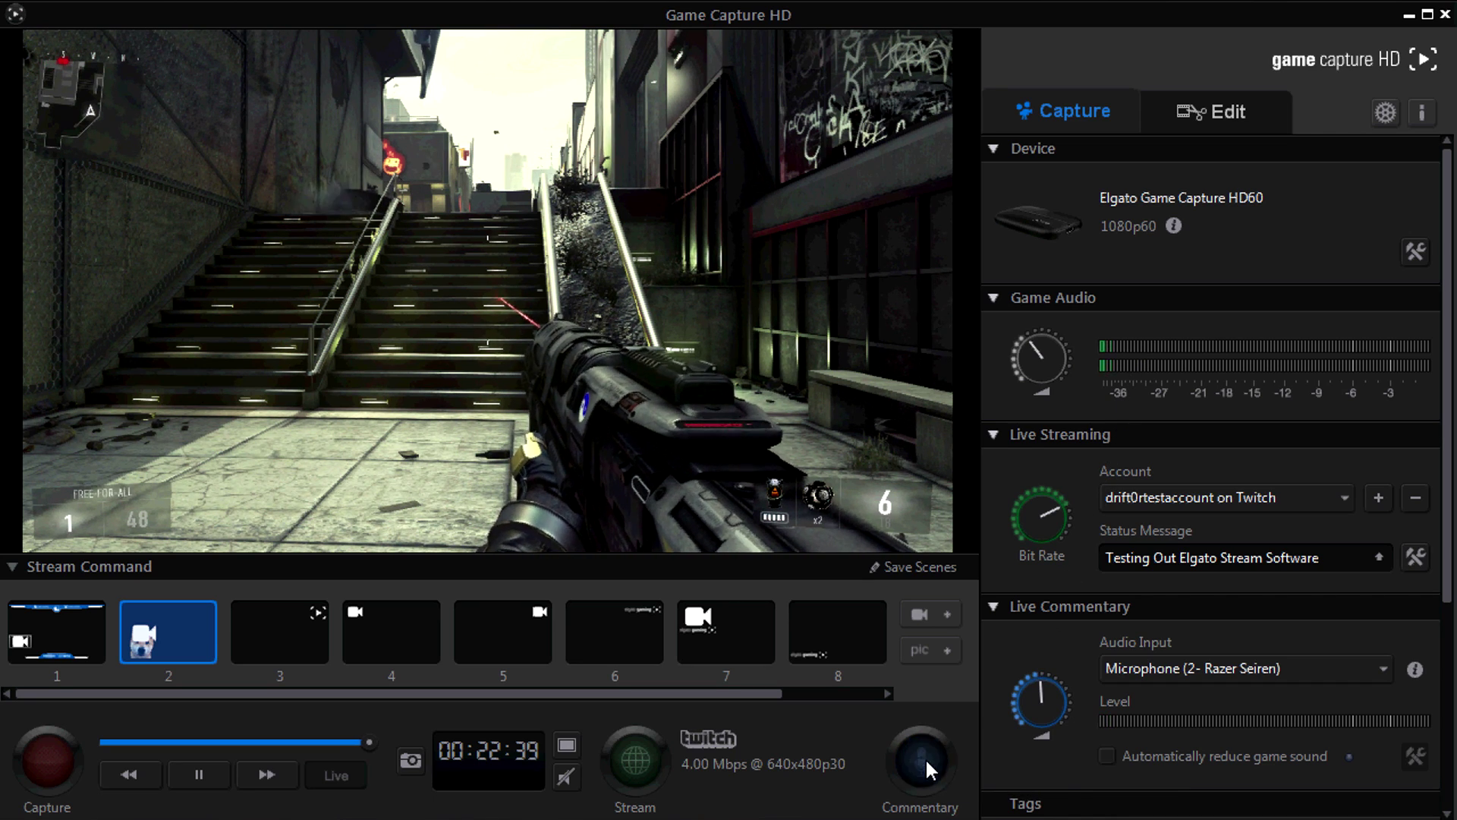
pyautogui.click(928, 768)
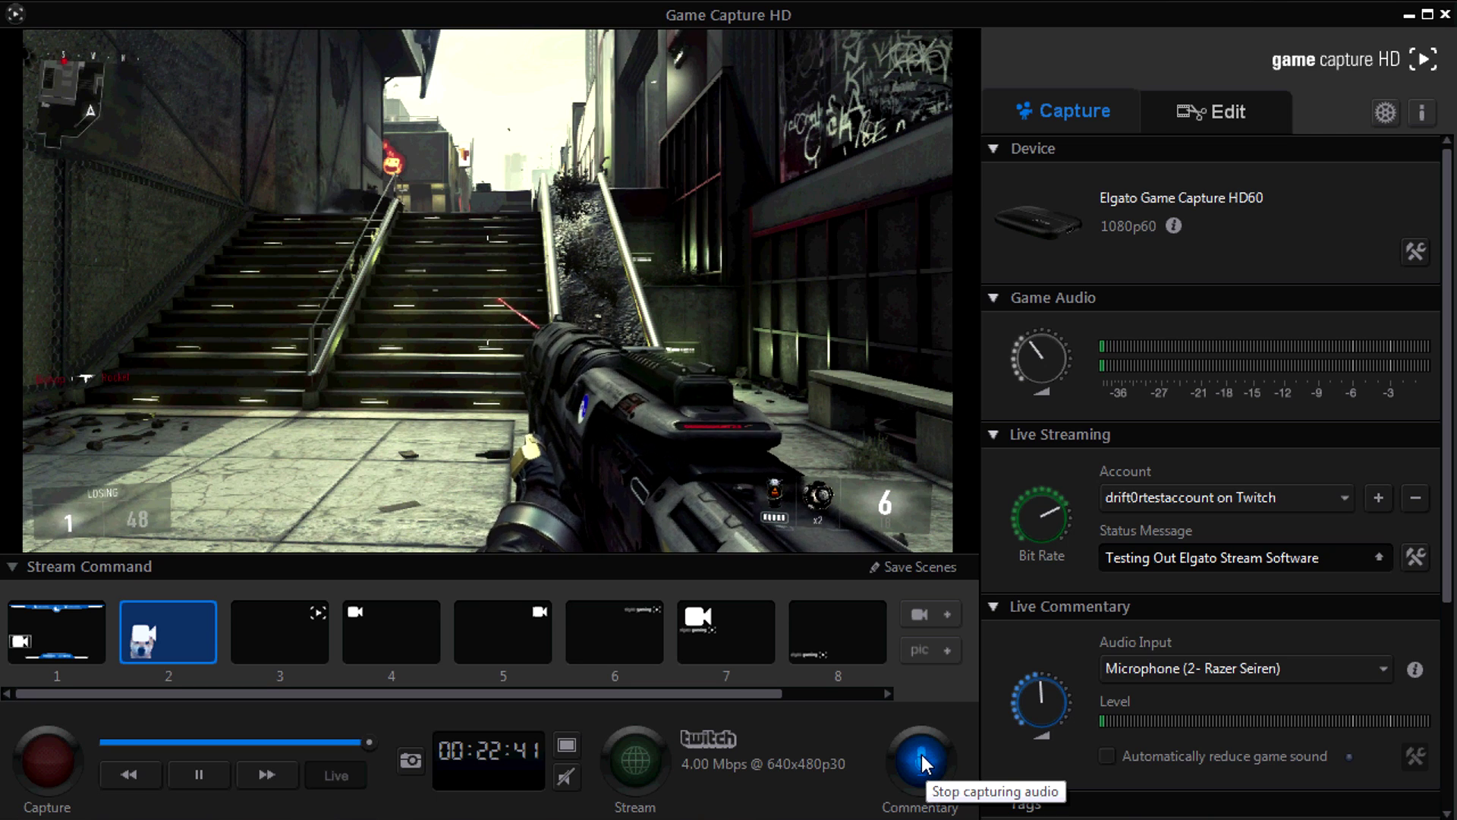
pyautogui.click(1260, 665)
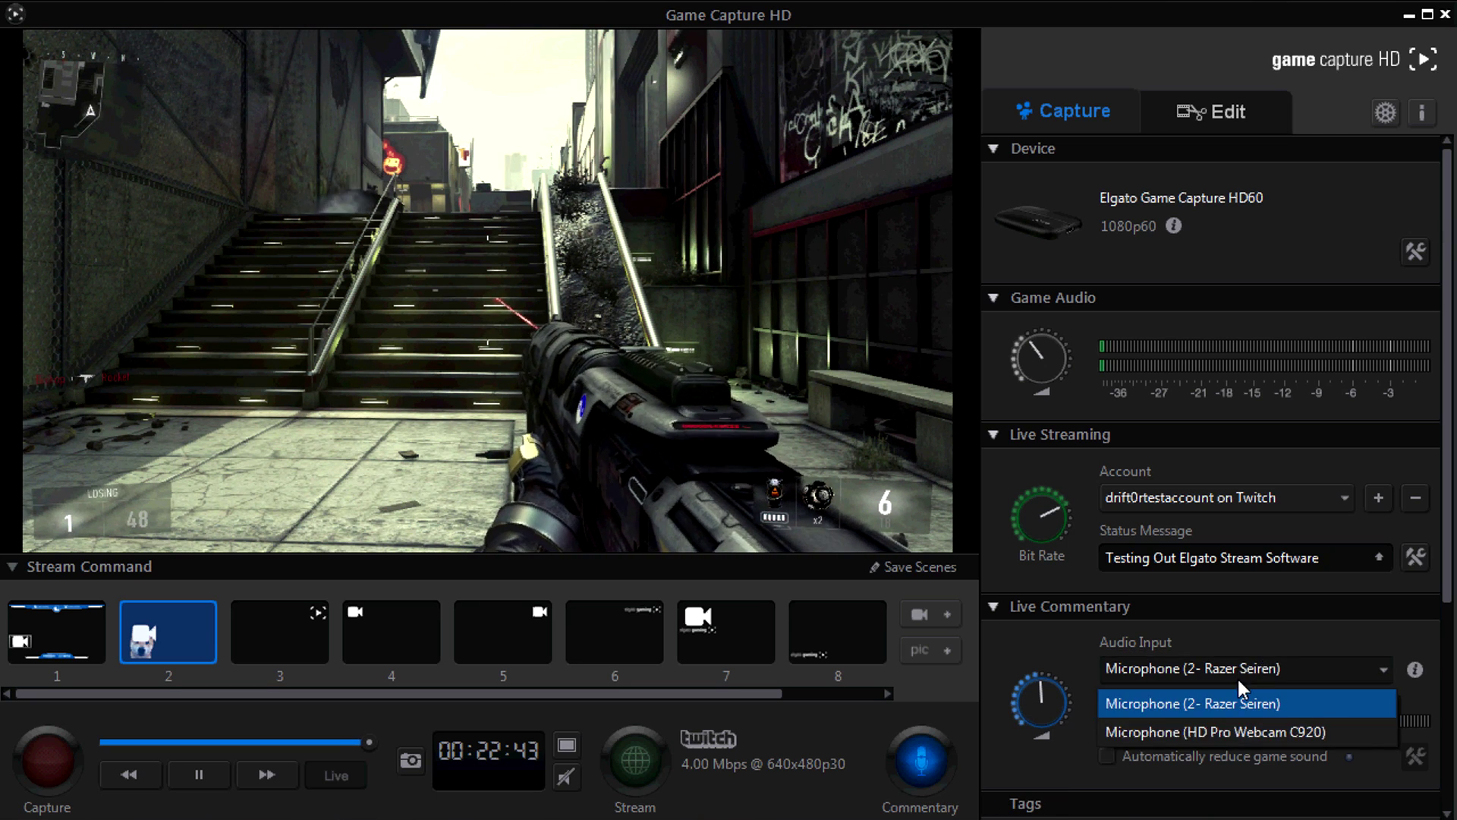
pyautogui.click(1198, 706)
# - Raise the commentary level to -1 dB and leave automatic game sound reduction switched off
pyautogui.moveTo(1040, 685)
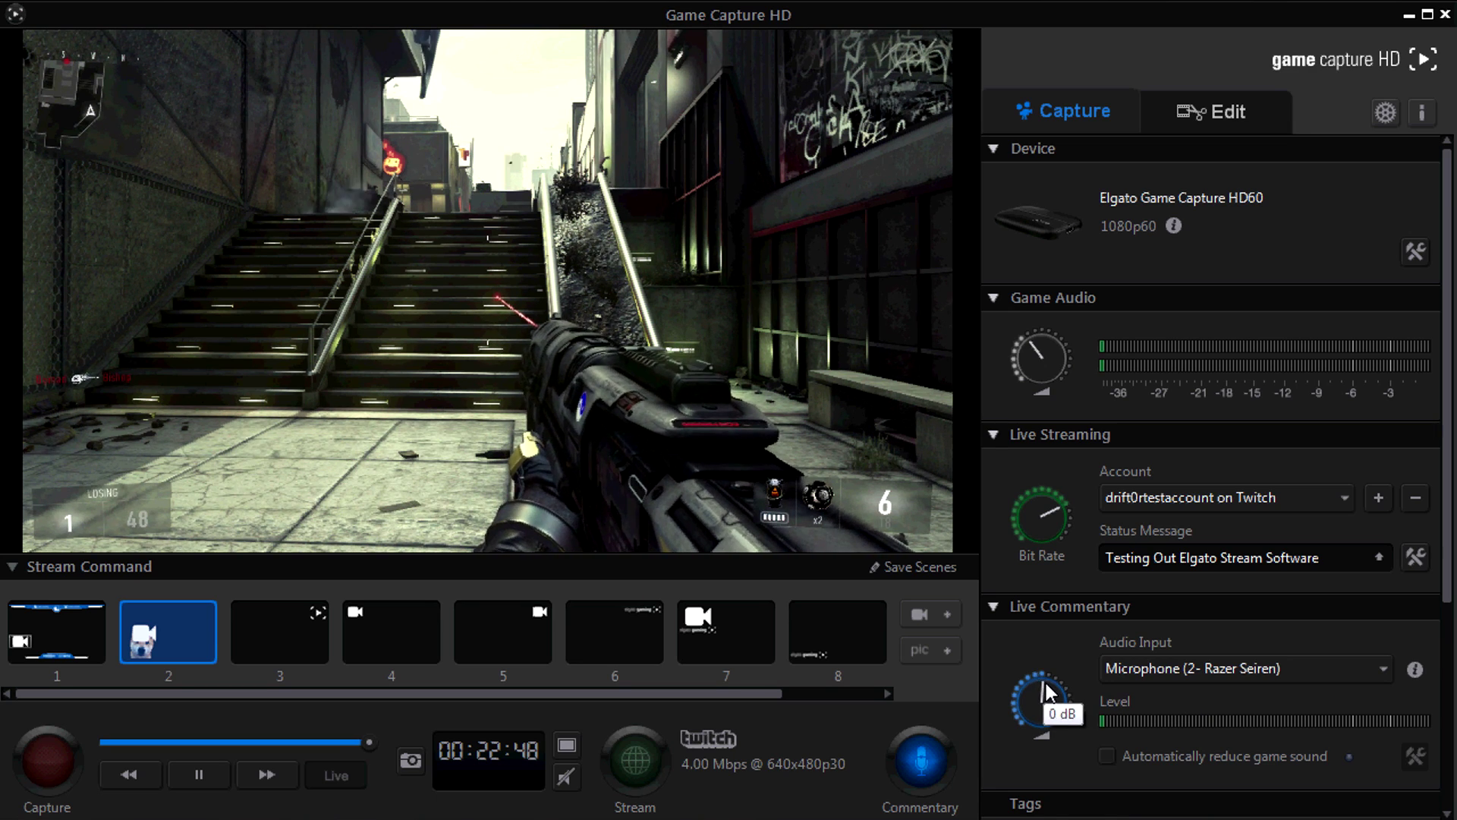
pyautogui.moveTo(1037, 684); pyautogui.dragTo(1043, 686)
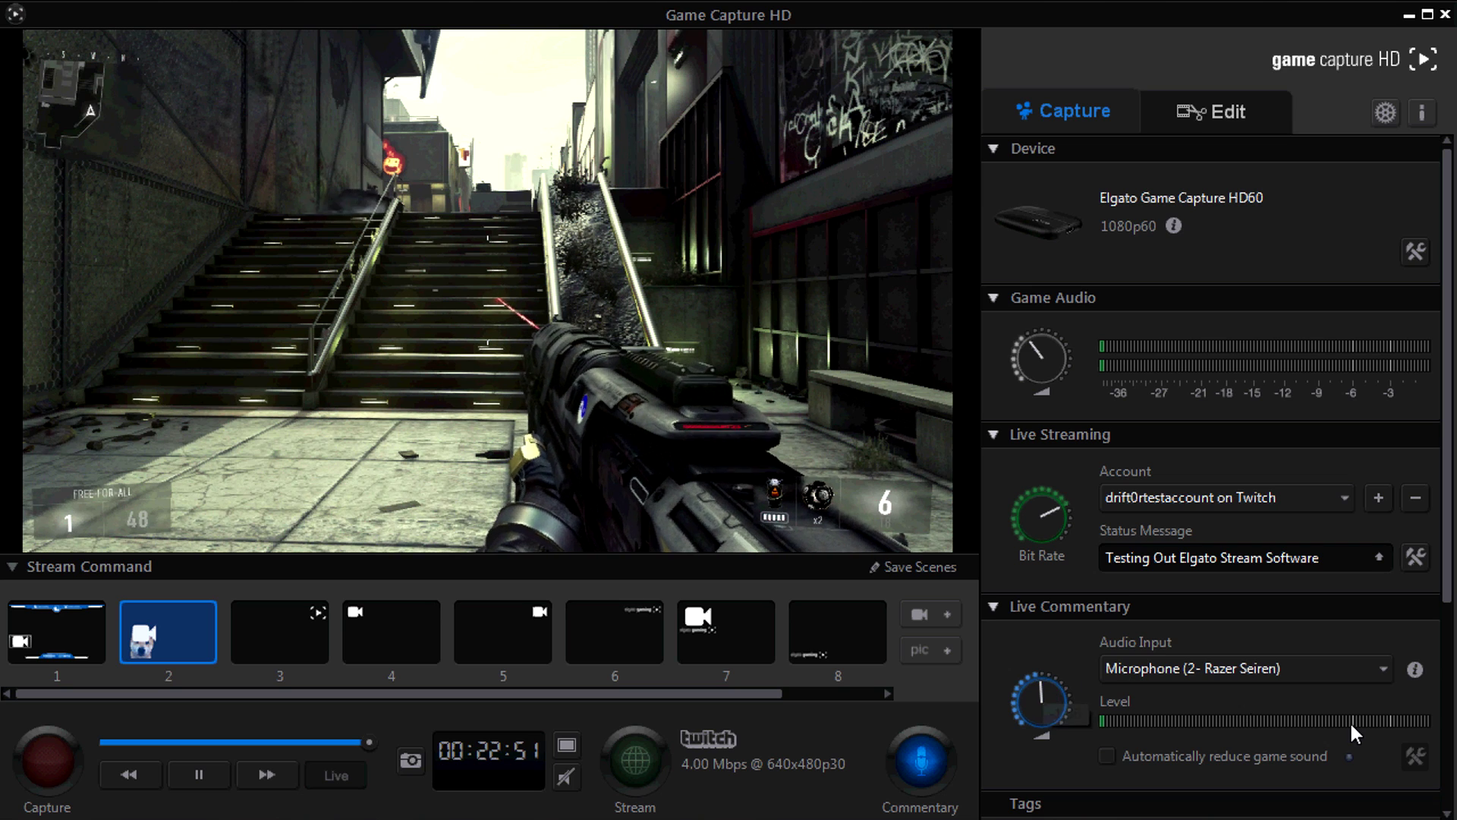
pyautogui.click(1108, 756)
pyautogui.click(1415, 758)
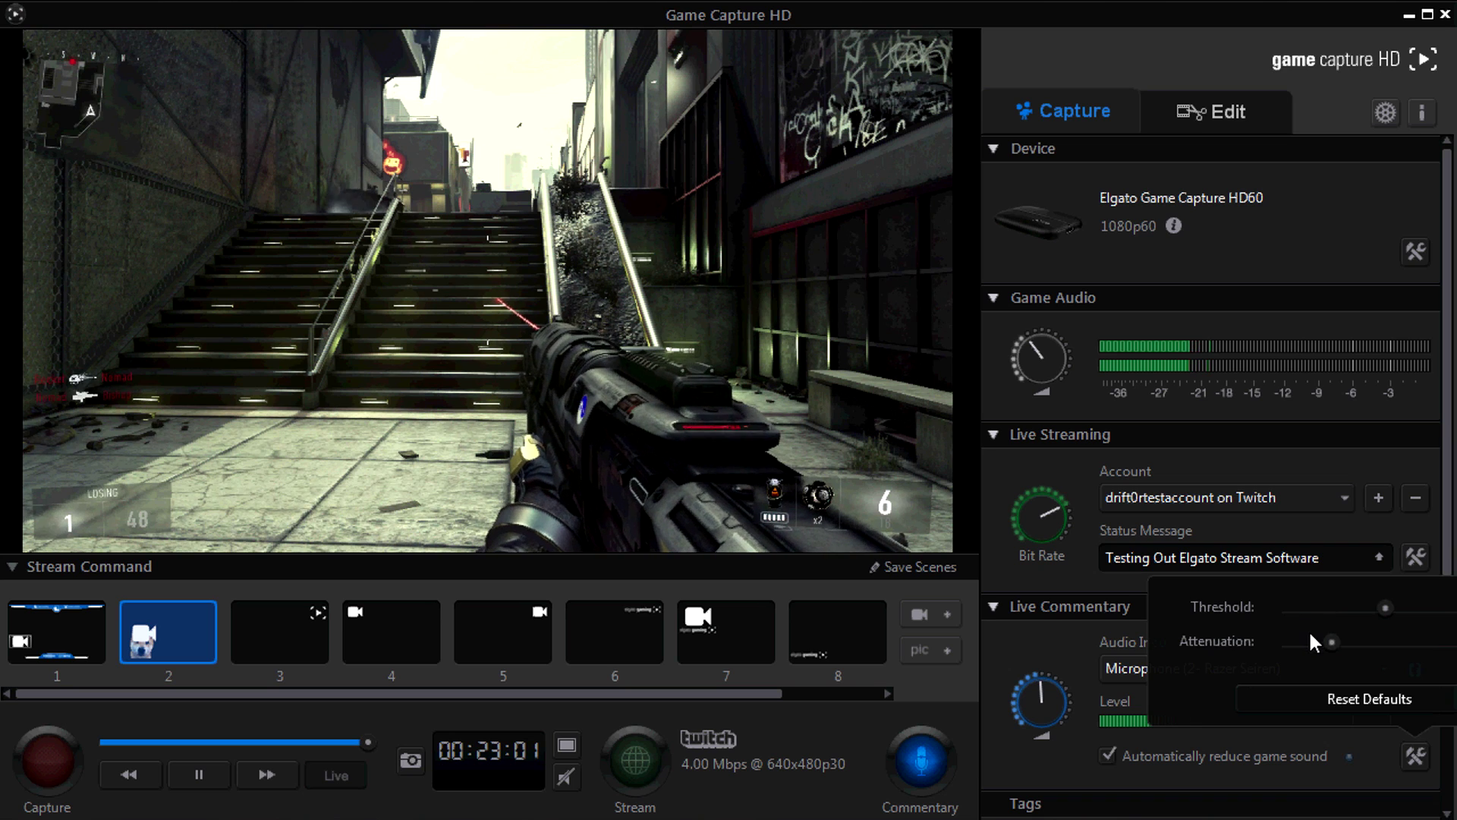
pyautogui.click(1417, 751)
pyautogui.click(1108, 753)
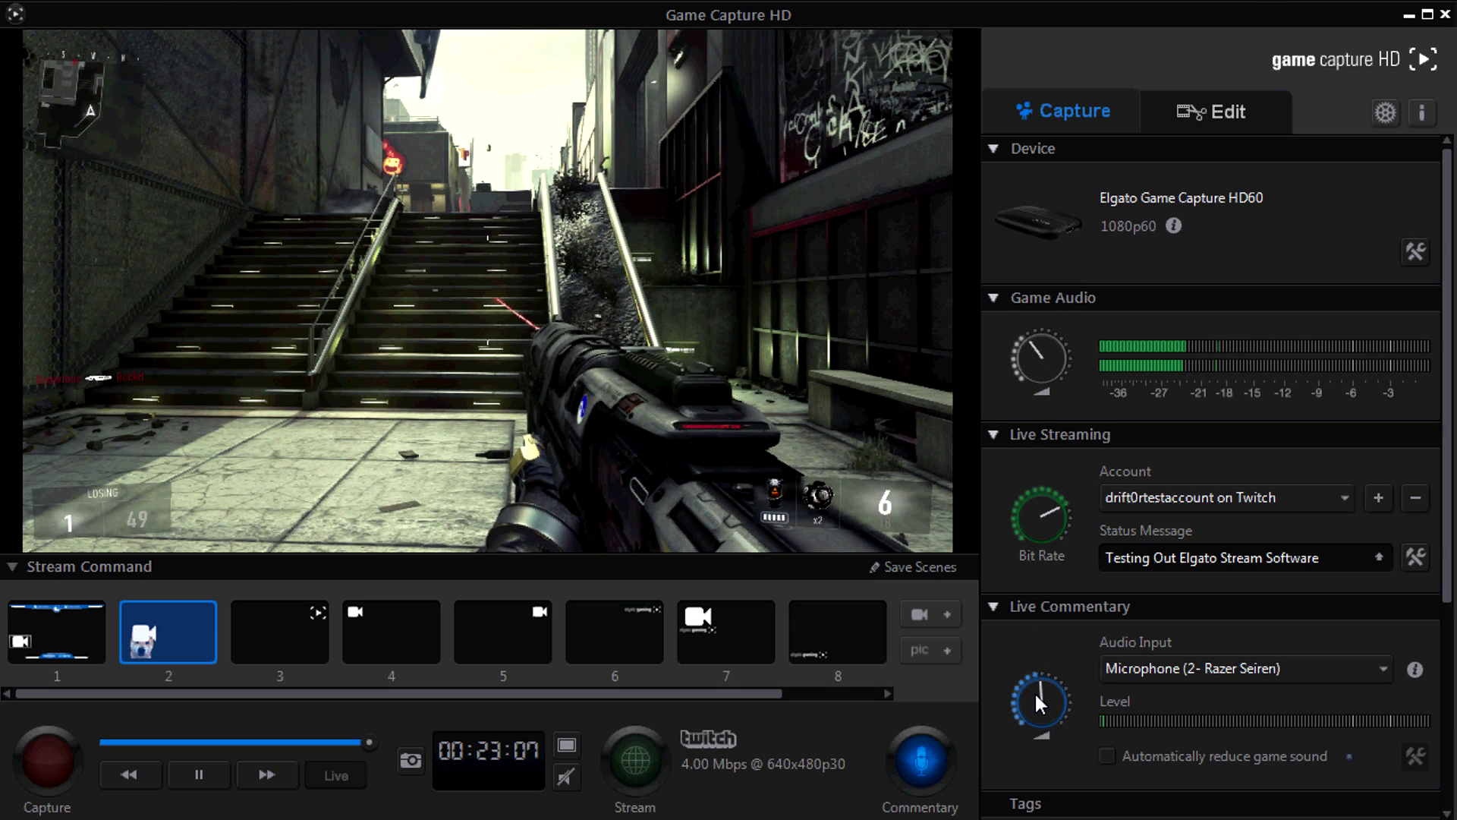
pyautogui.moveTo(1037, 694)
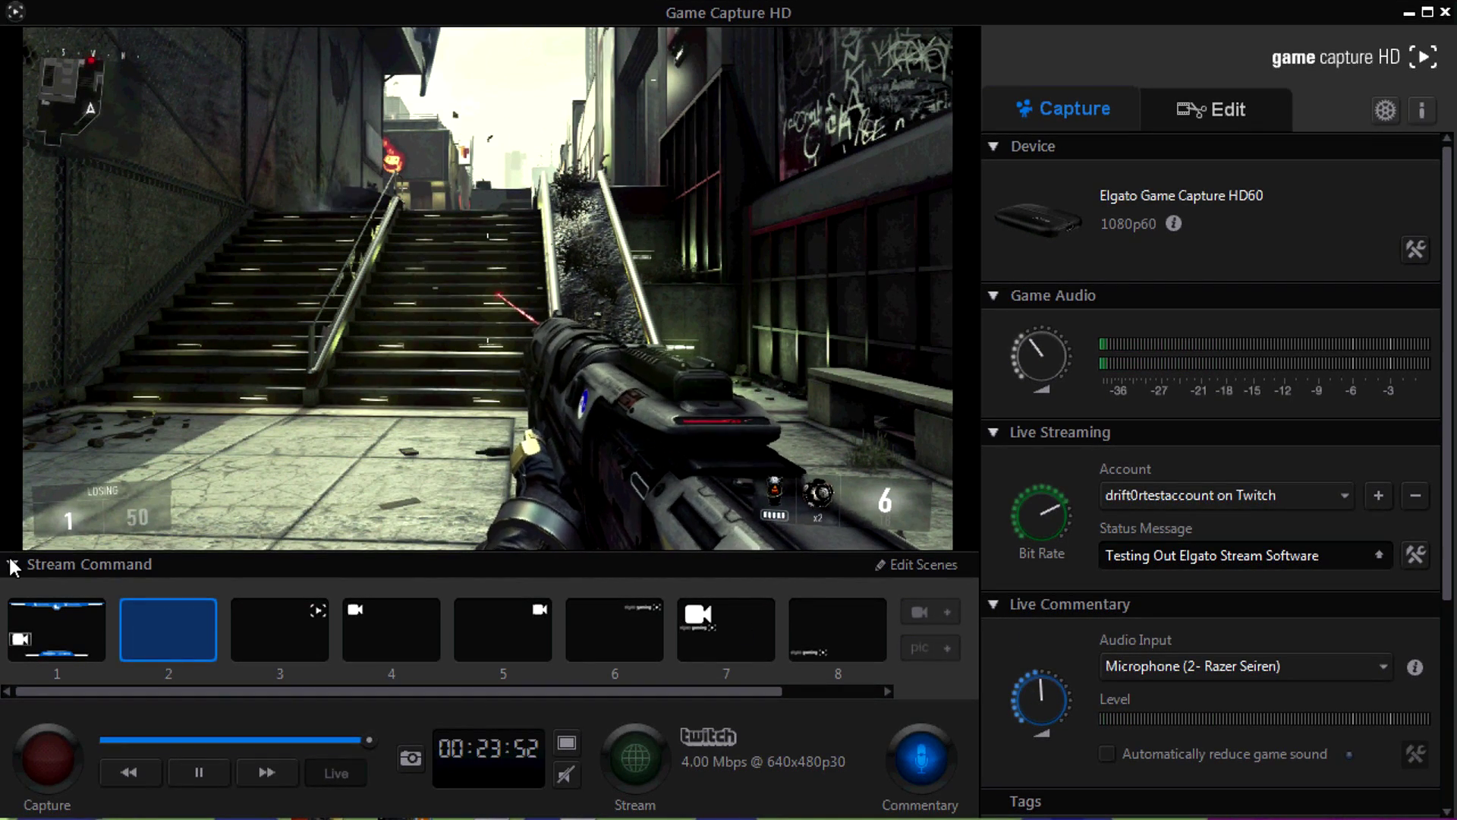
# - Hide and re-show the stream scene thumbnails, leaving them visible
pyautogui.click(13, 564)
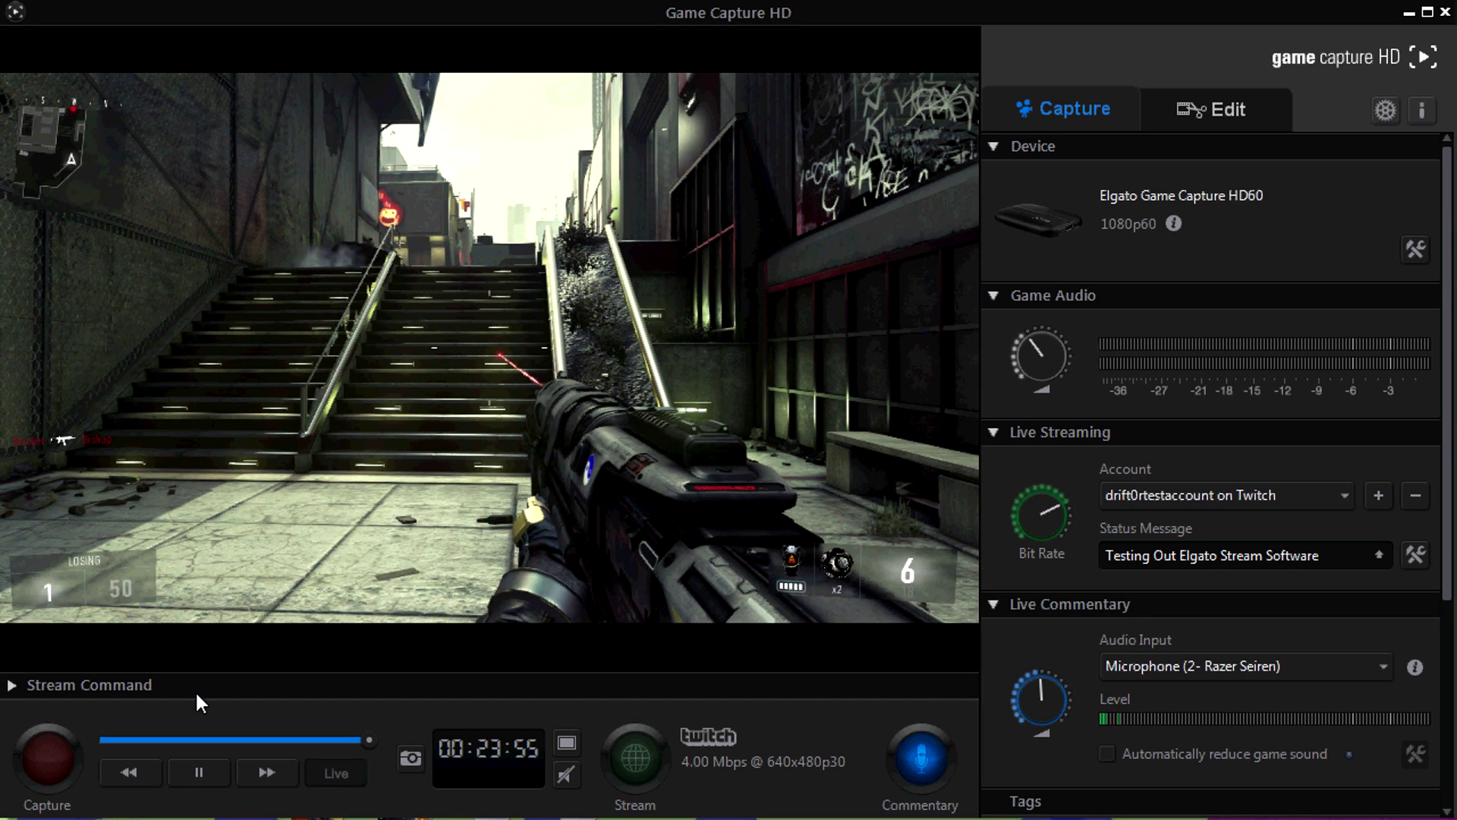
pyautogui.click(12, 684)
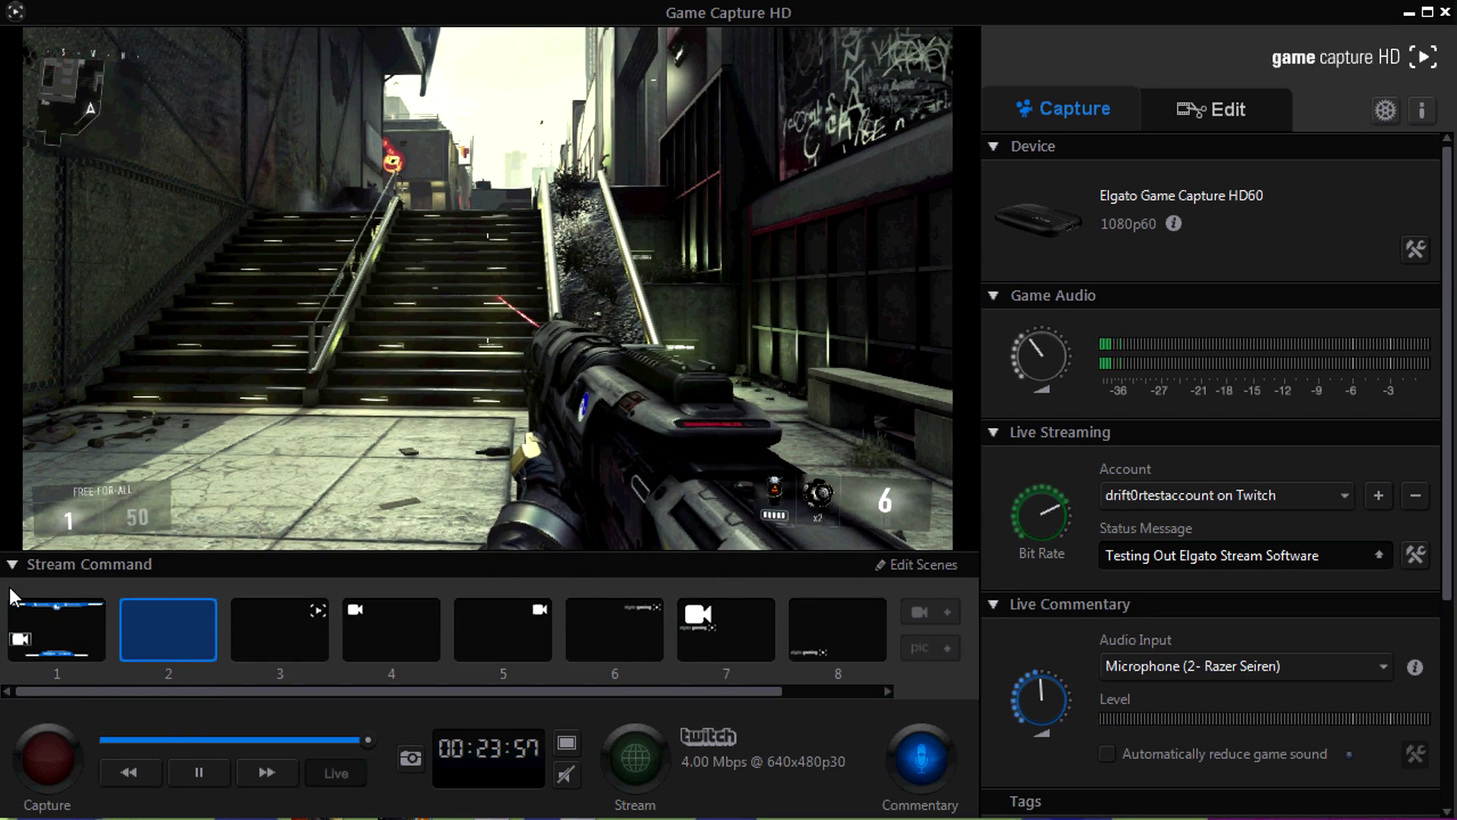
pyautogui.click(11, 564)
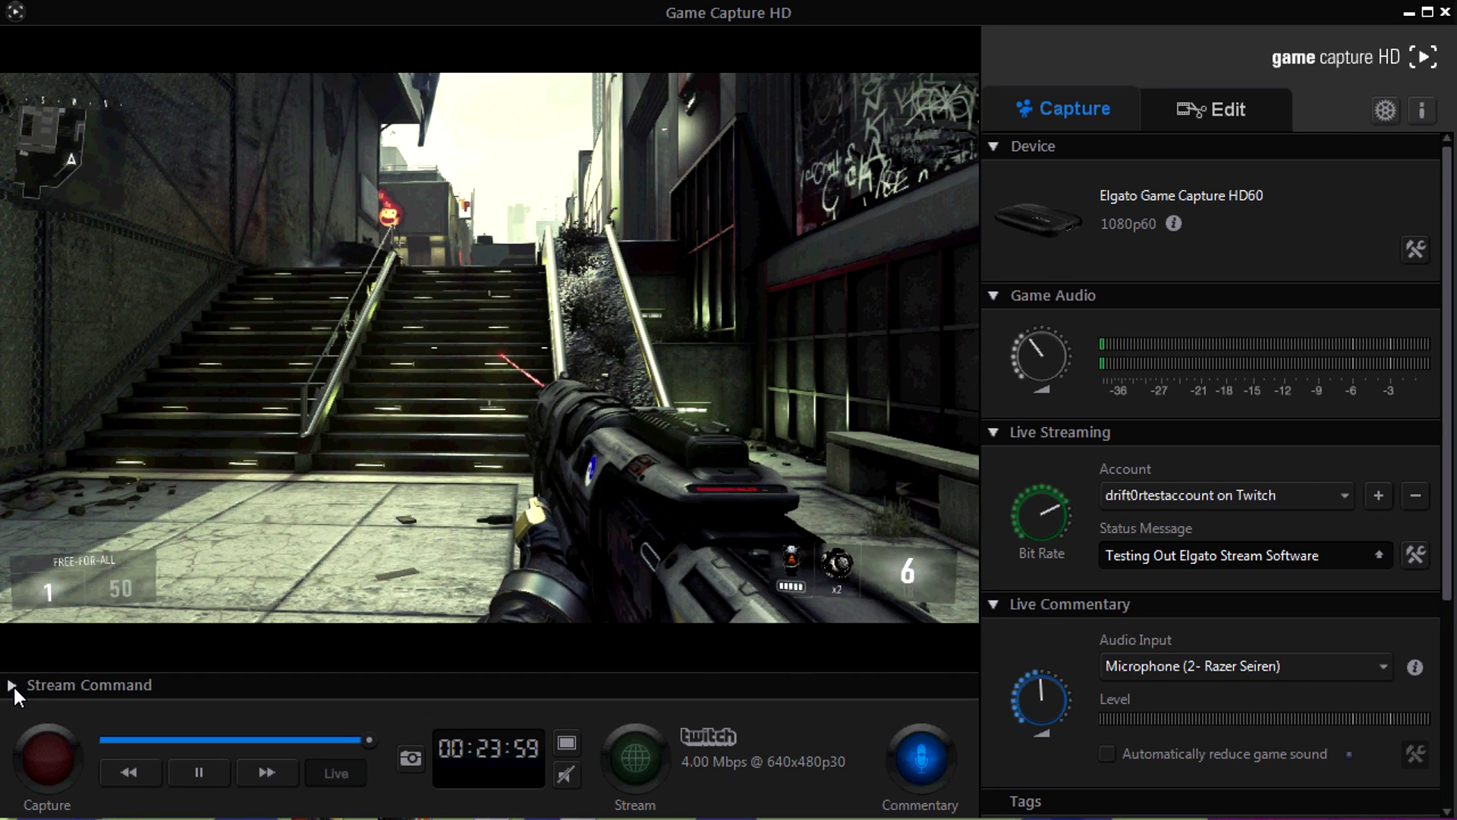
pyautogui.click(12, 685)
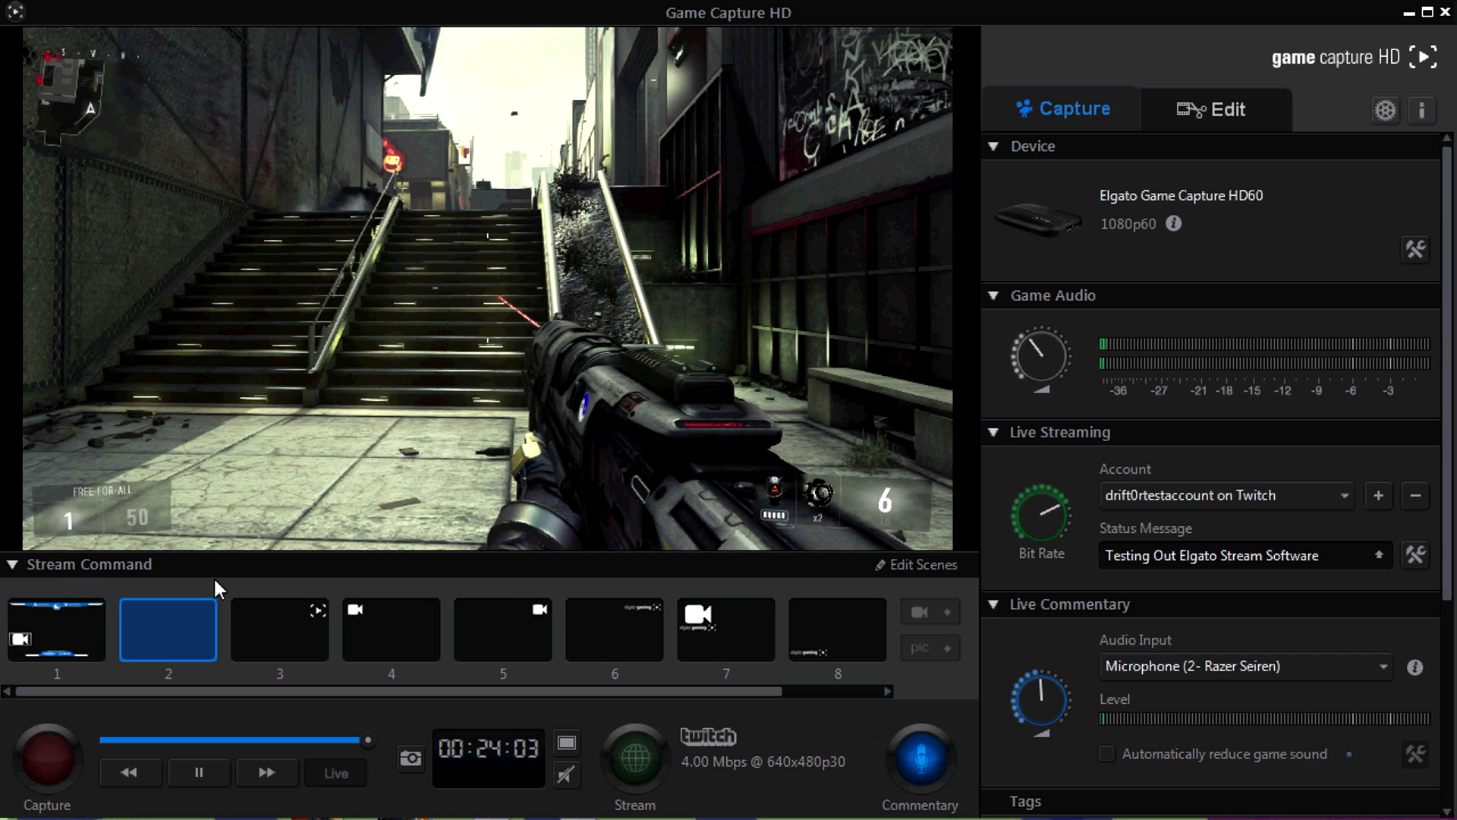
# - Add the webcam to scene 2, move it to the top-left corner, and shrink it slightly
pyautogui.click(919, 569)
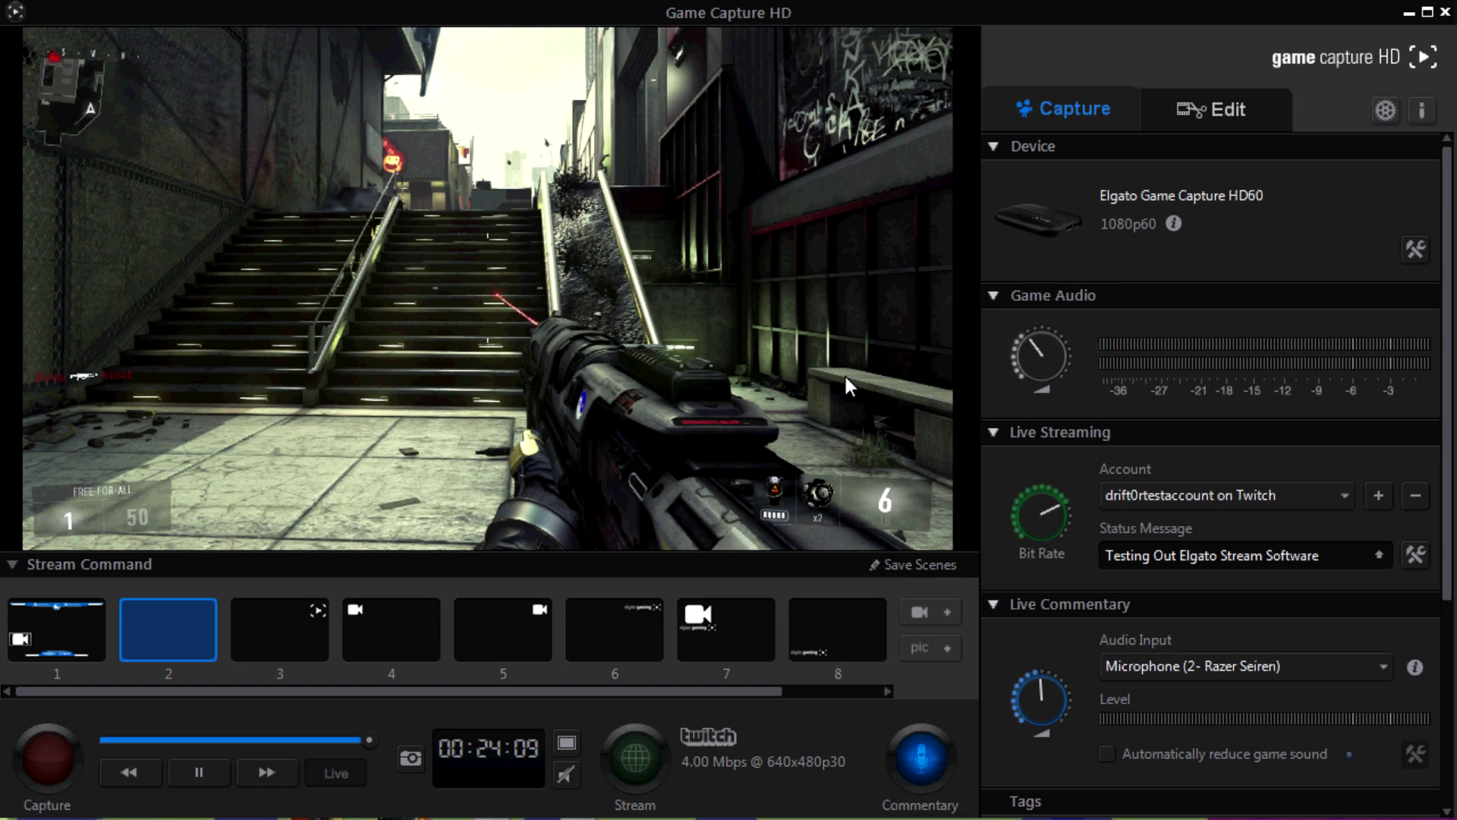
pyautogui.click(928, 615)
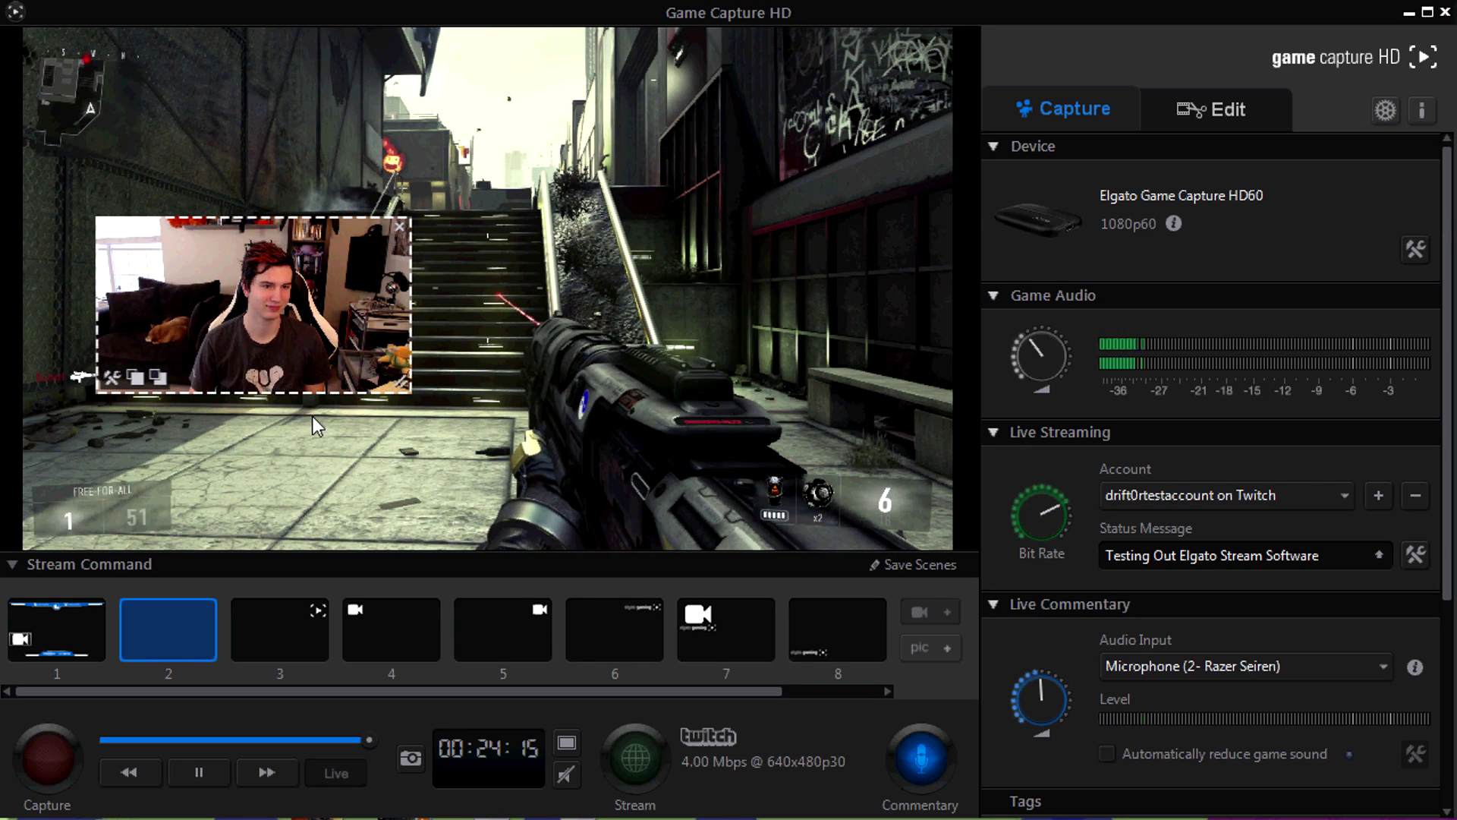
pyautogui.moveTo(288, 310); pyautogui.dragTo(98, 103)
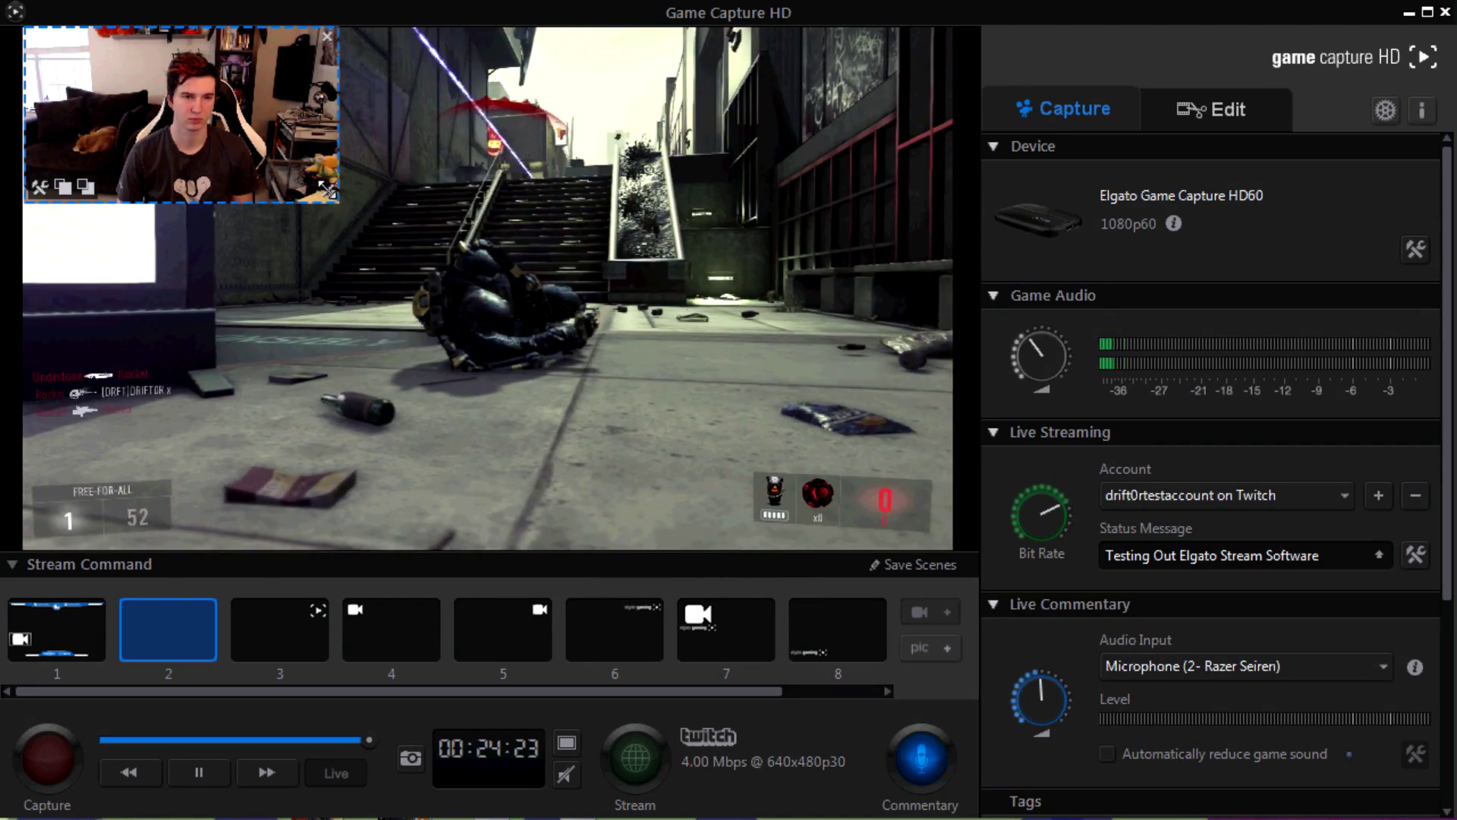
pyautogui.moveTo(337, 199); pyautogui.dragTo(266, 173)
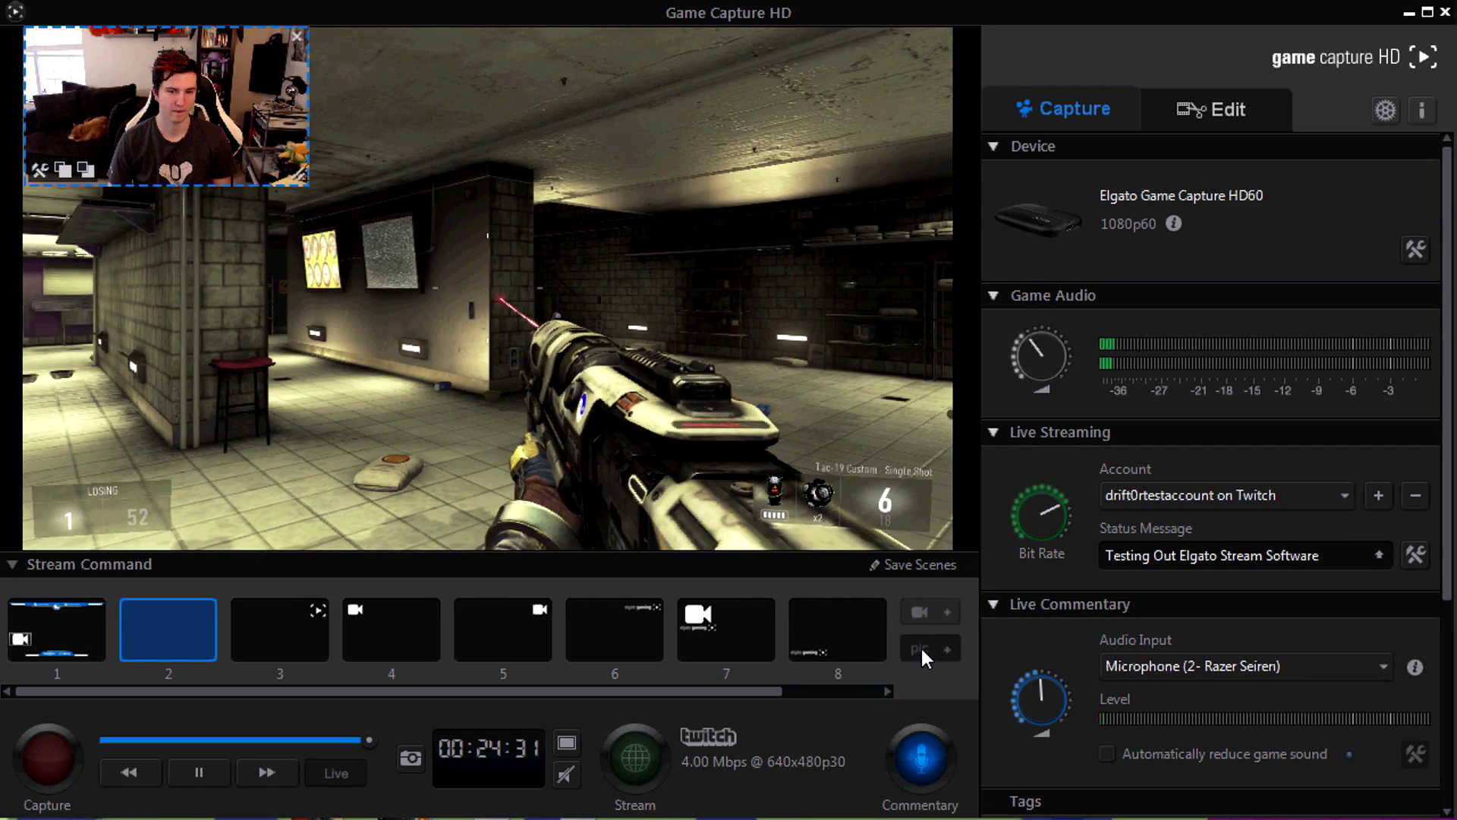
# - Add the Image16 dog picture to scene 2, position it, and save the scene
pyautogui.click(922, 646)
pyautogui.moveTo(1070, 161); pyautogui.dragTo(1076, 395)
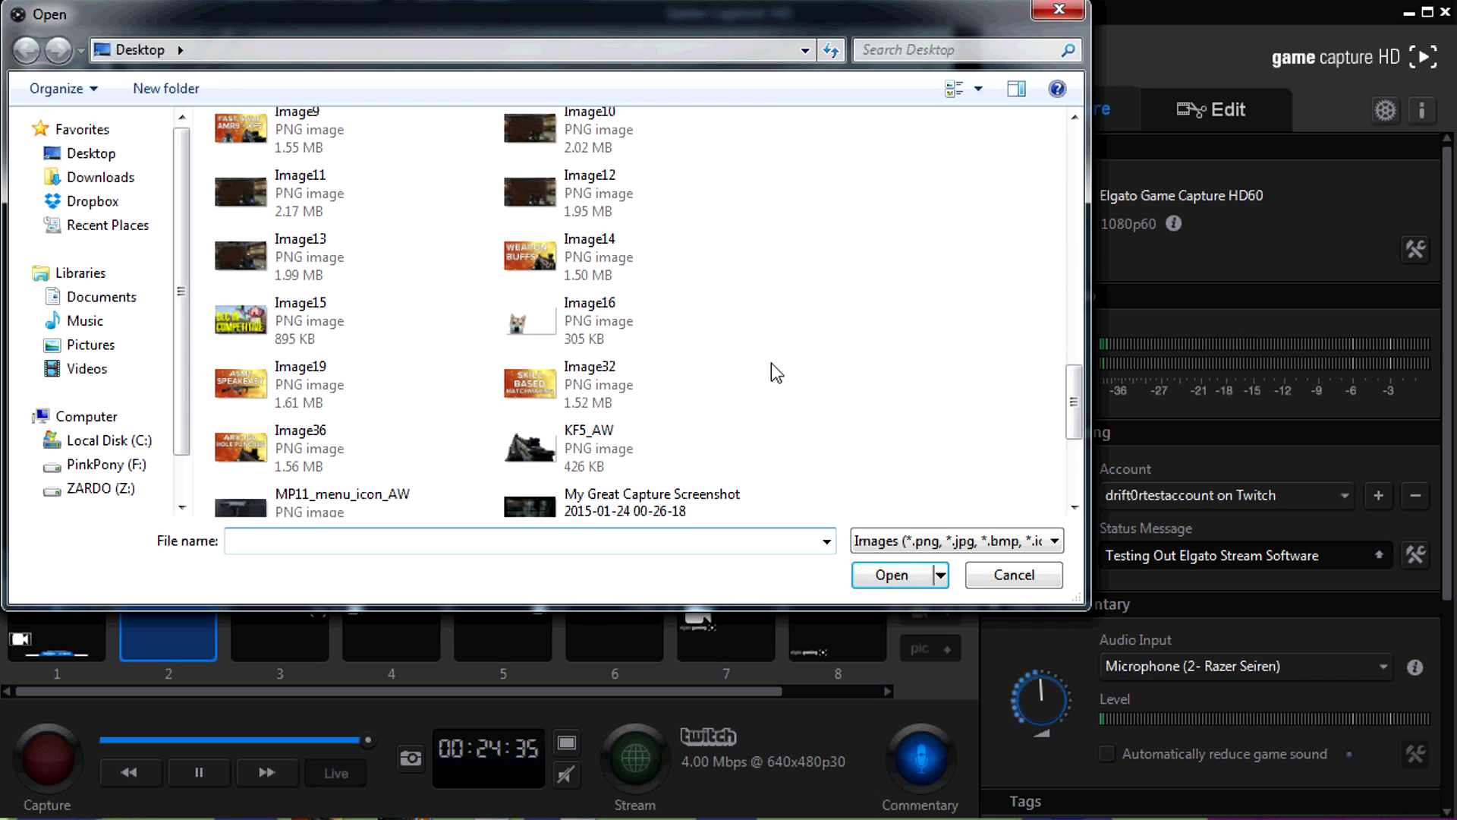
pyautogui.click(707, 348)
pyautogui.click(888, 574)
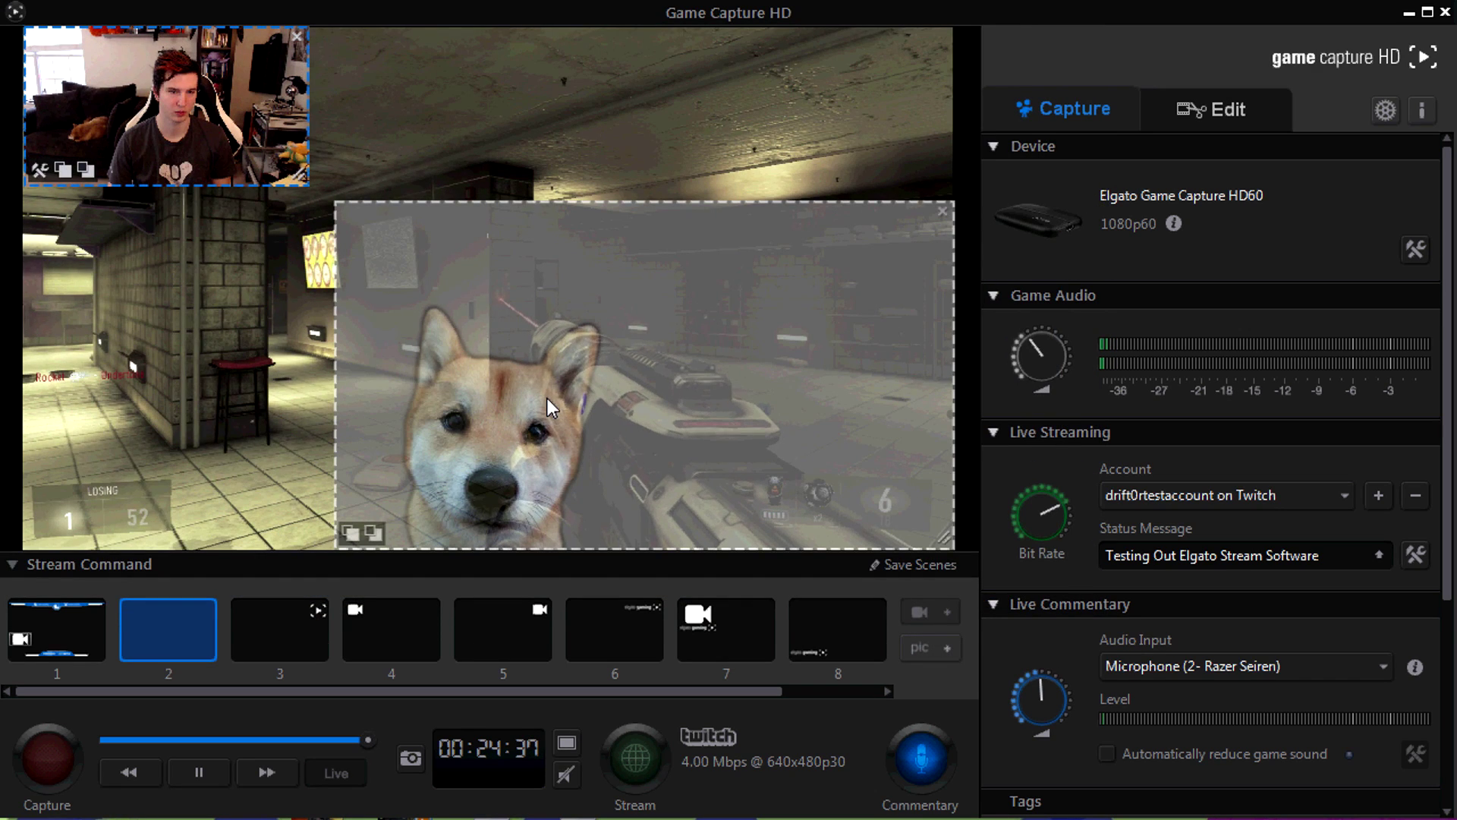
pyautogui.moveTo(541, 402); pyautogui.dragTo(229, 403)
pyautogui.moveTo(636, 490); pyautogui.dragTo(949, 545)
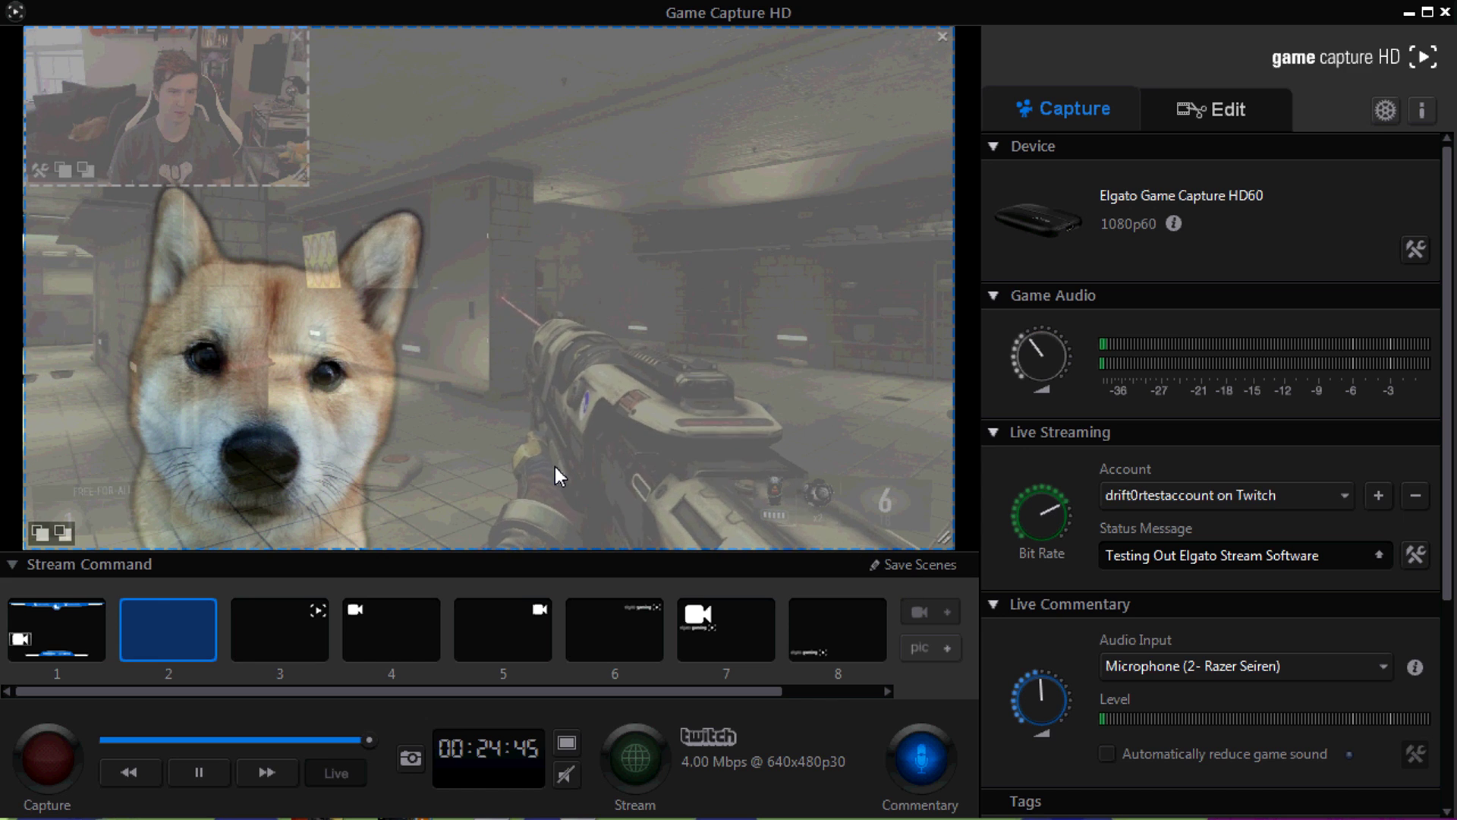
pyautogui.click(898, 567)
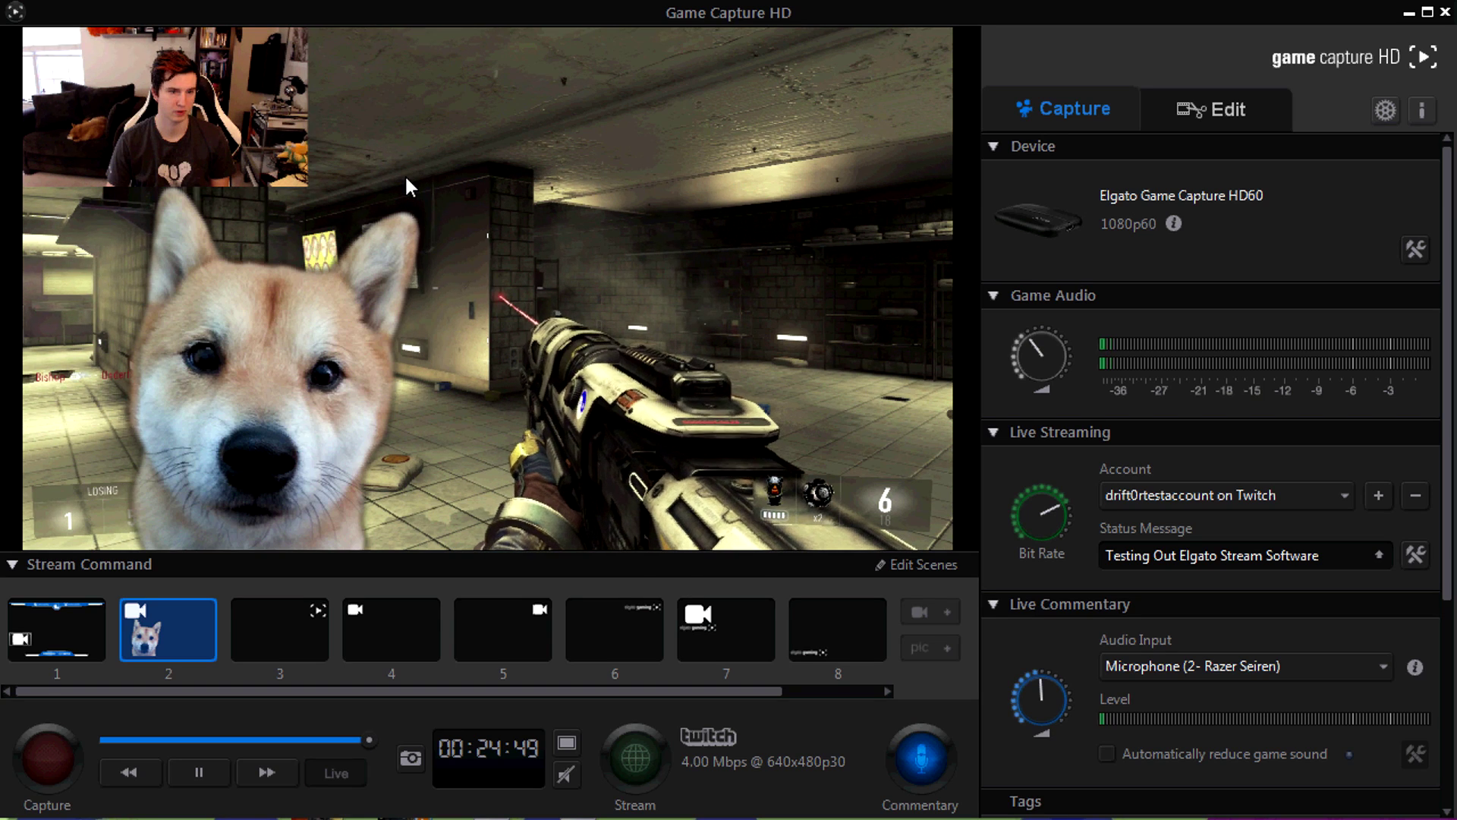
# - Shrink the dog picture into the lower left and move the webcam down over it
pyautogui.click(932, 569)
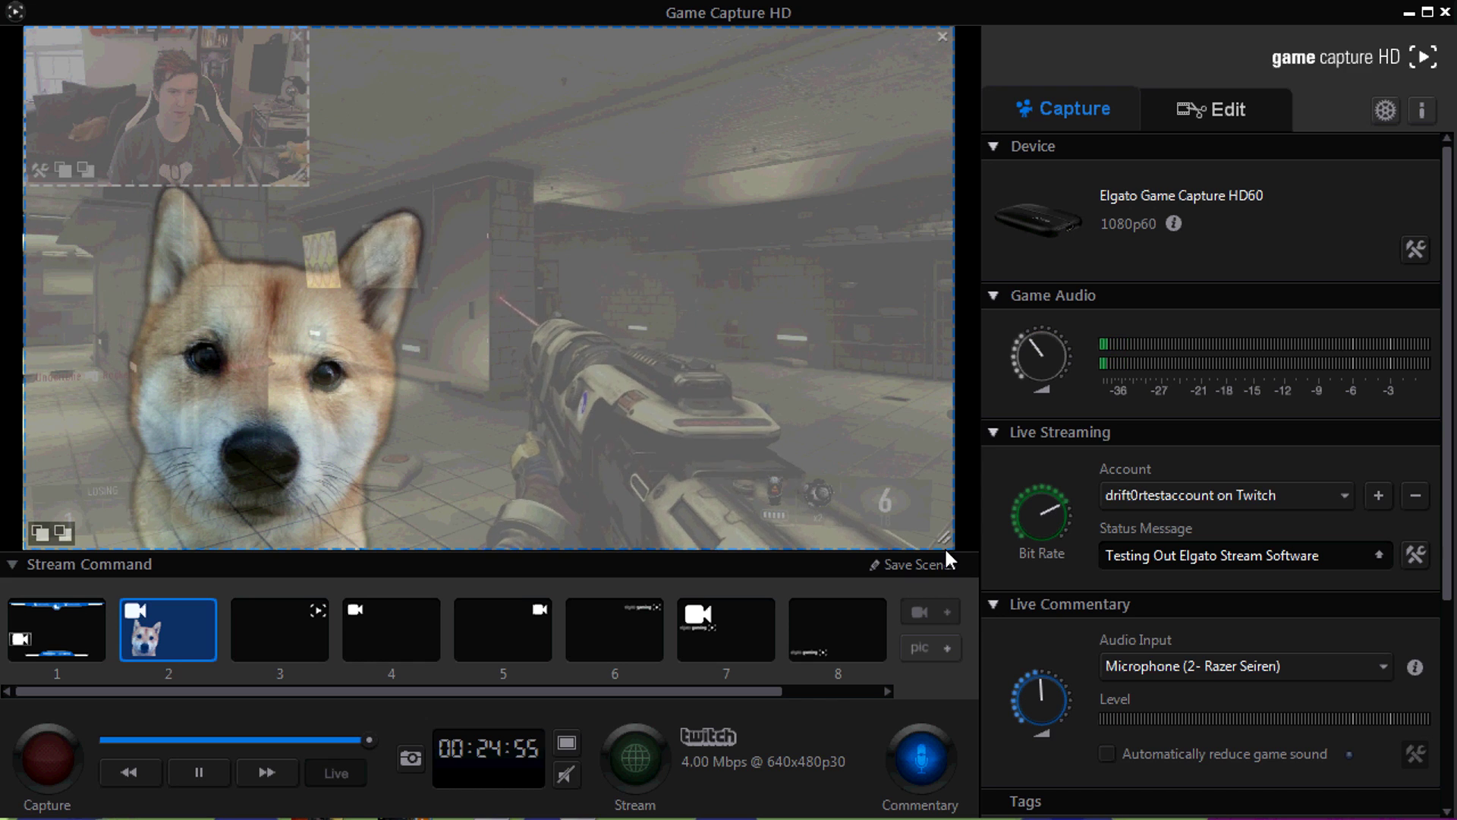
pyautogui.moveTo(943, 538); pyautogui.dragTo(475, 359)
pyautogui.moveTo(290, 244); pyautogui.dragTo(289, 428)
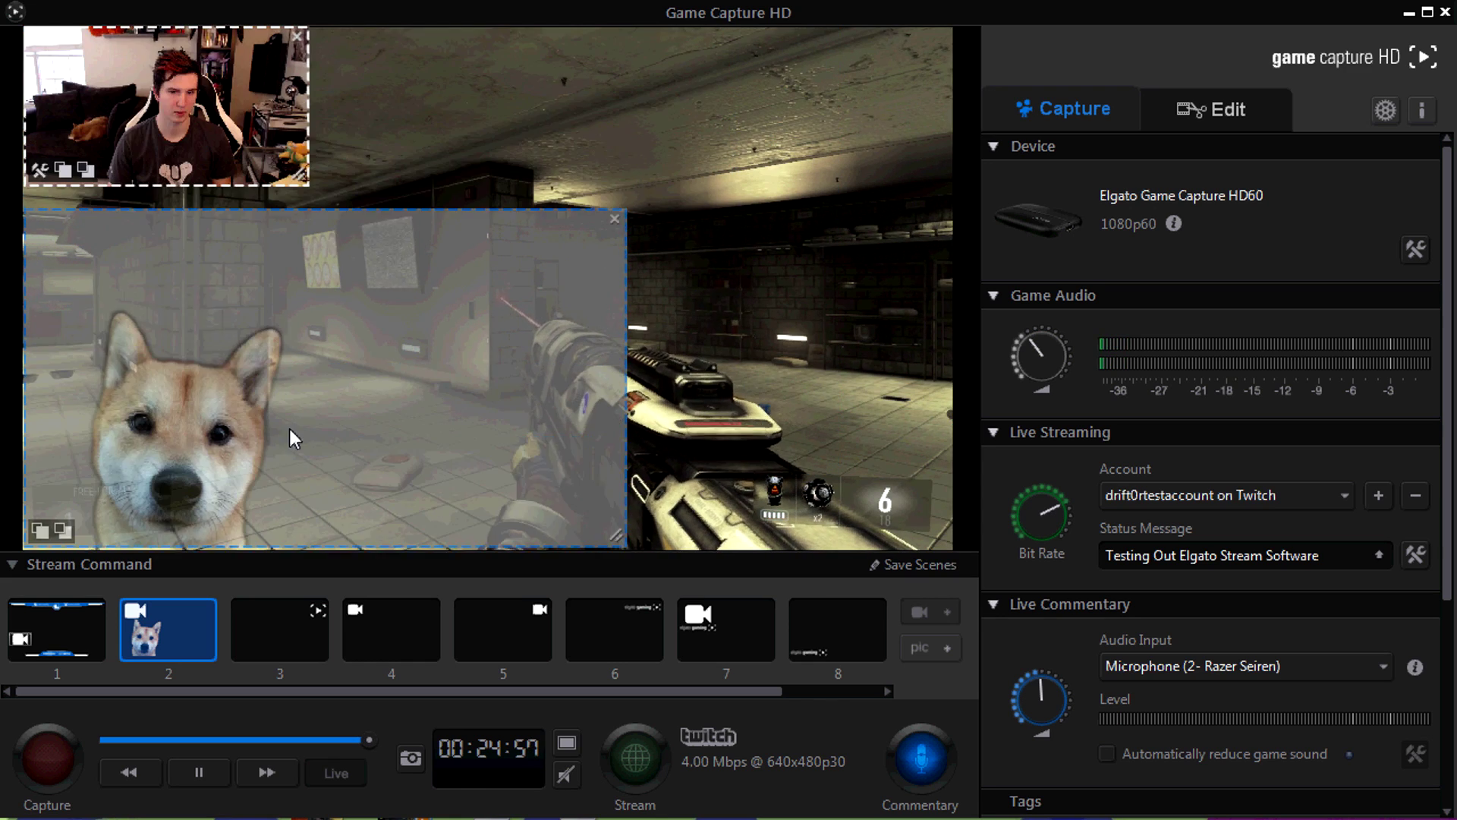
pyautogui.moveTo(202, 131); pyautogui.dragTo(158, 343)
# - Snap the webcam to the left edge, layer it in front of the dog picture, and save
pyautogui.click(559, 254)
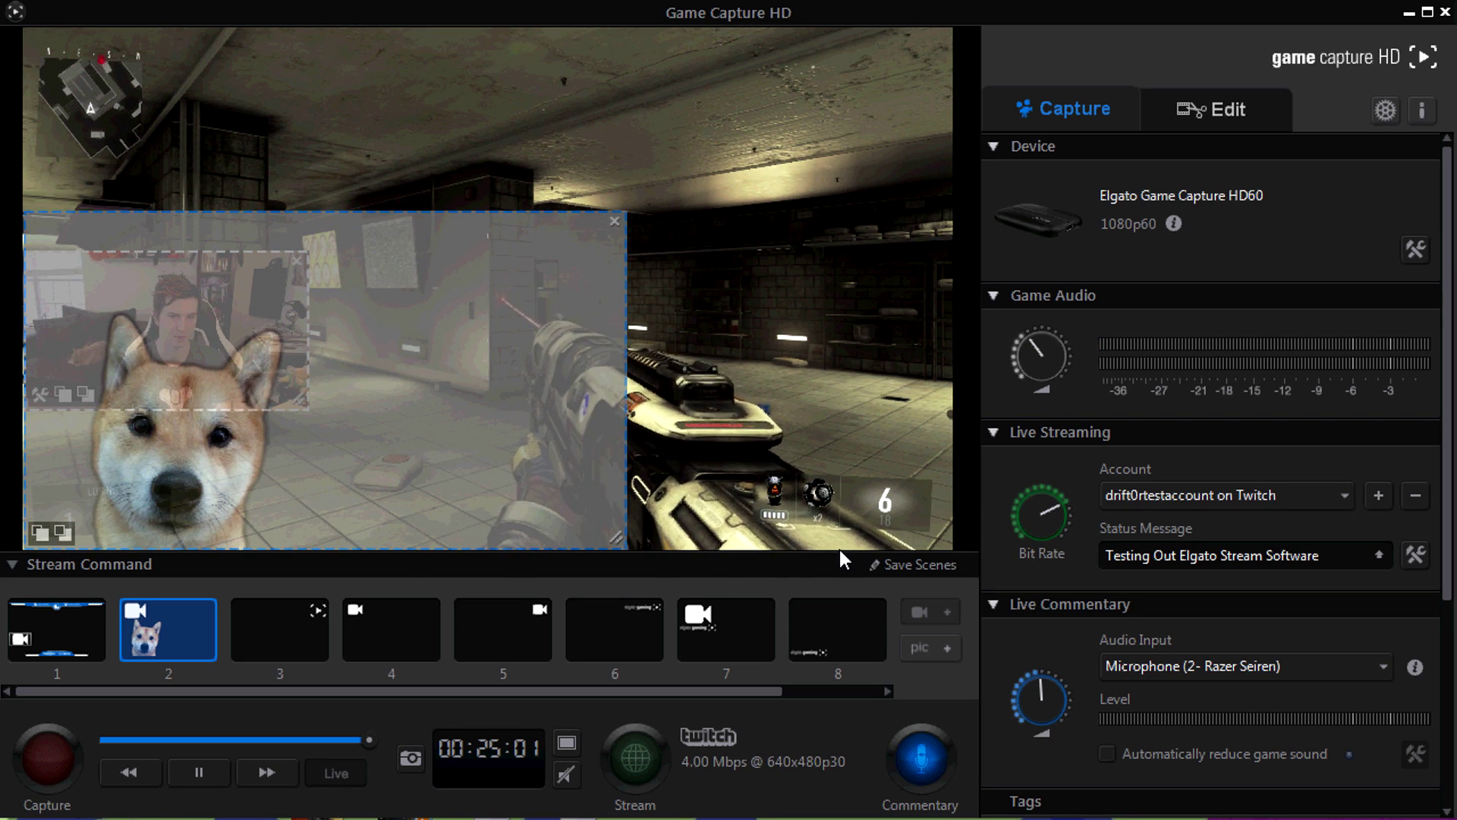
pyautogui.click(919, 566)
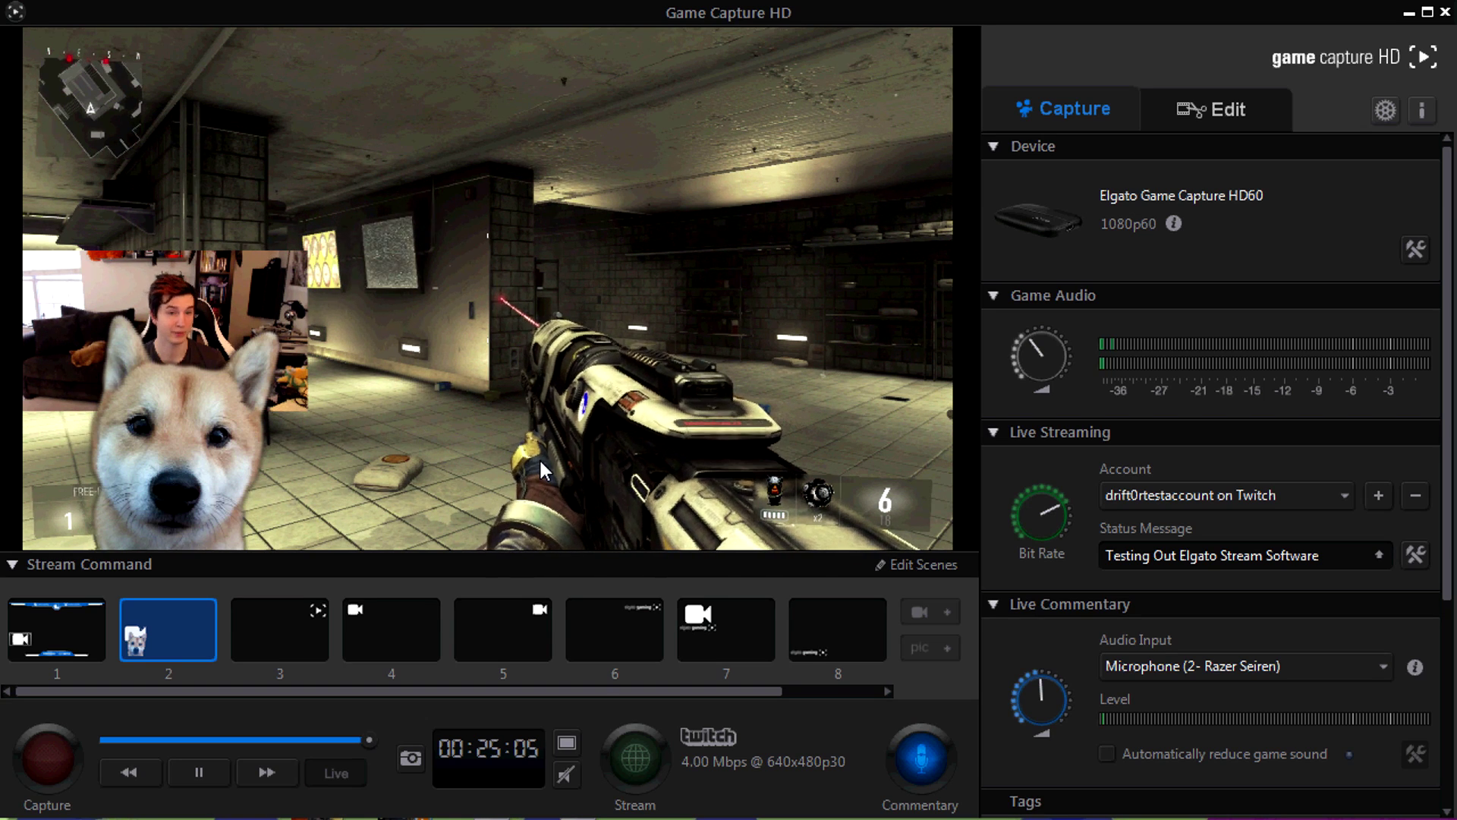
pyautogui.click(910, 569)
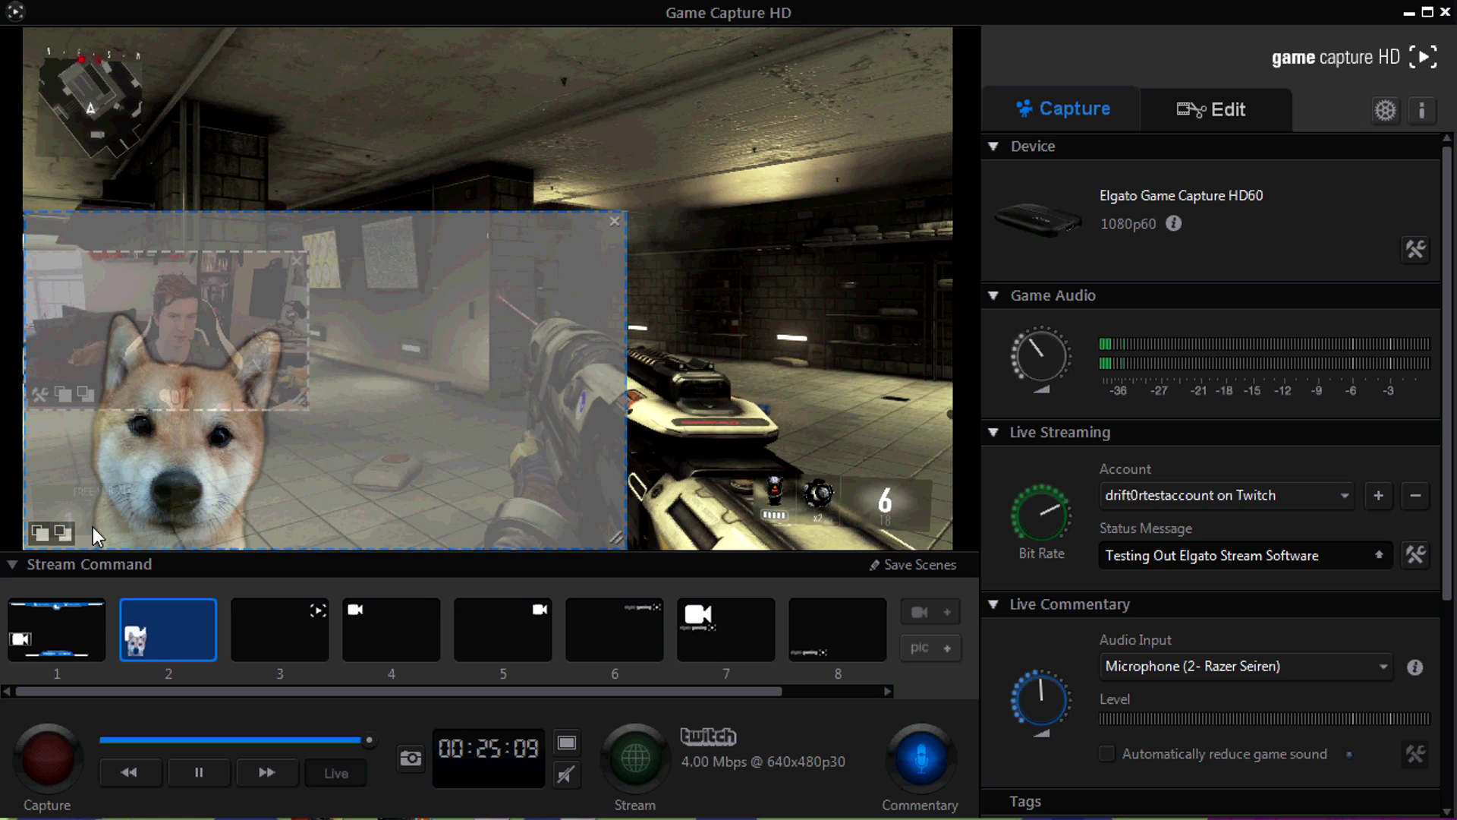
pyautogui.click(65, 533)
pyautogui.click(34, 535)
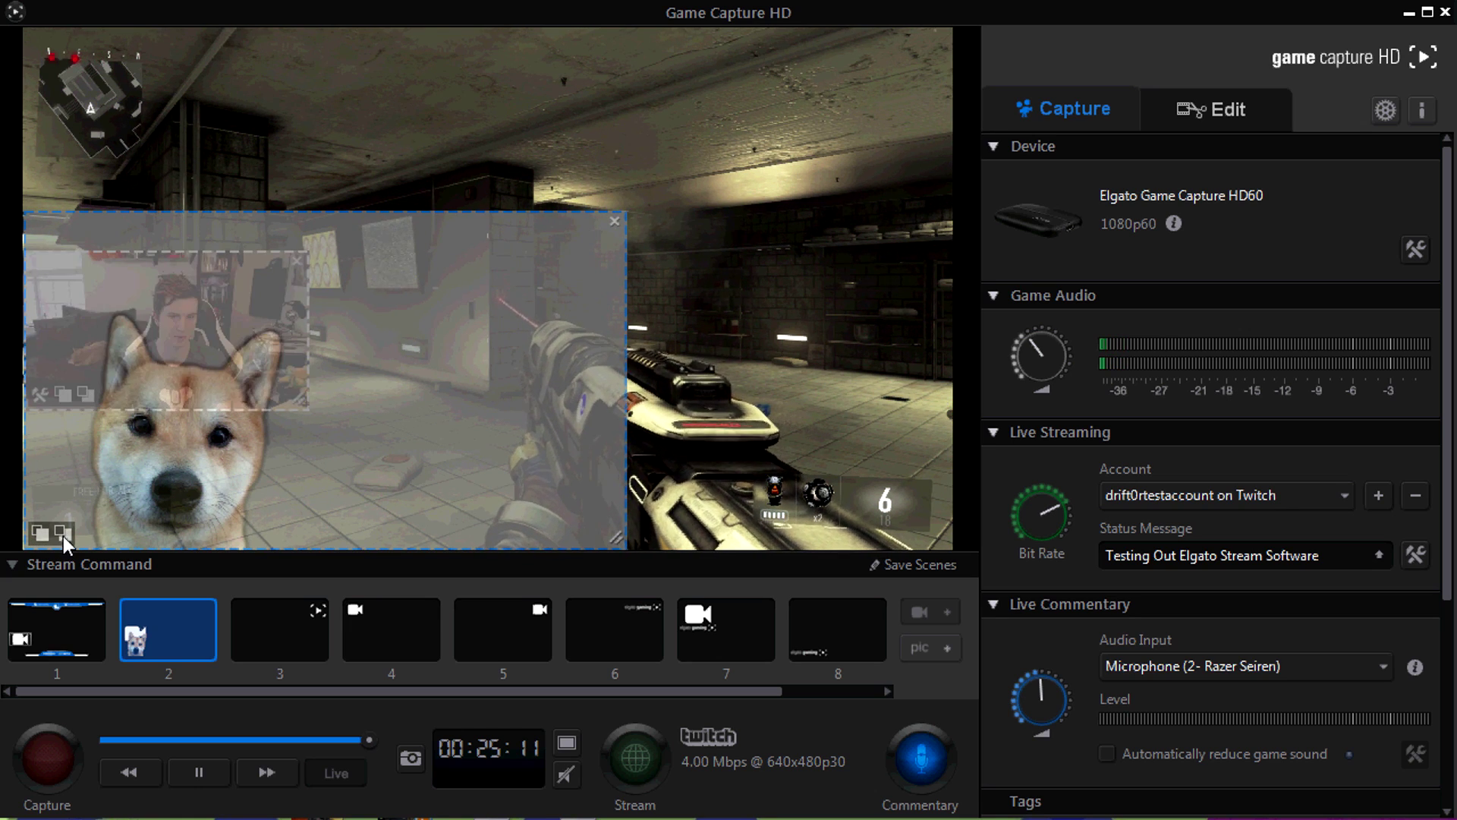
pyautogui.click(61, 534)
pyautogui.click(43, 535)
pyautogui.click(63, 532)
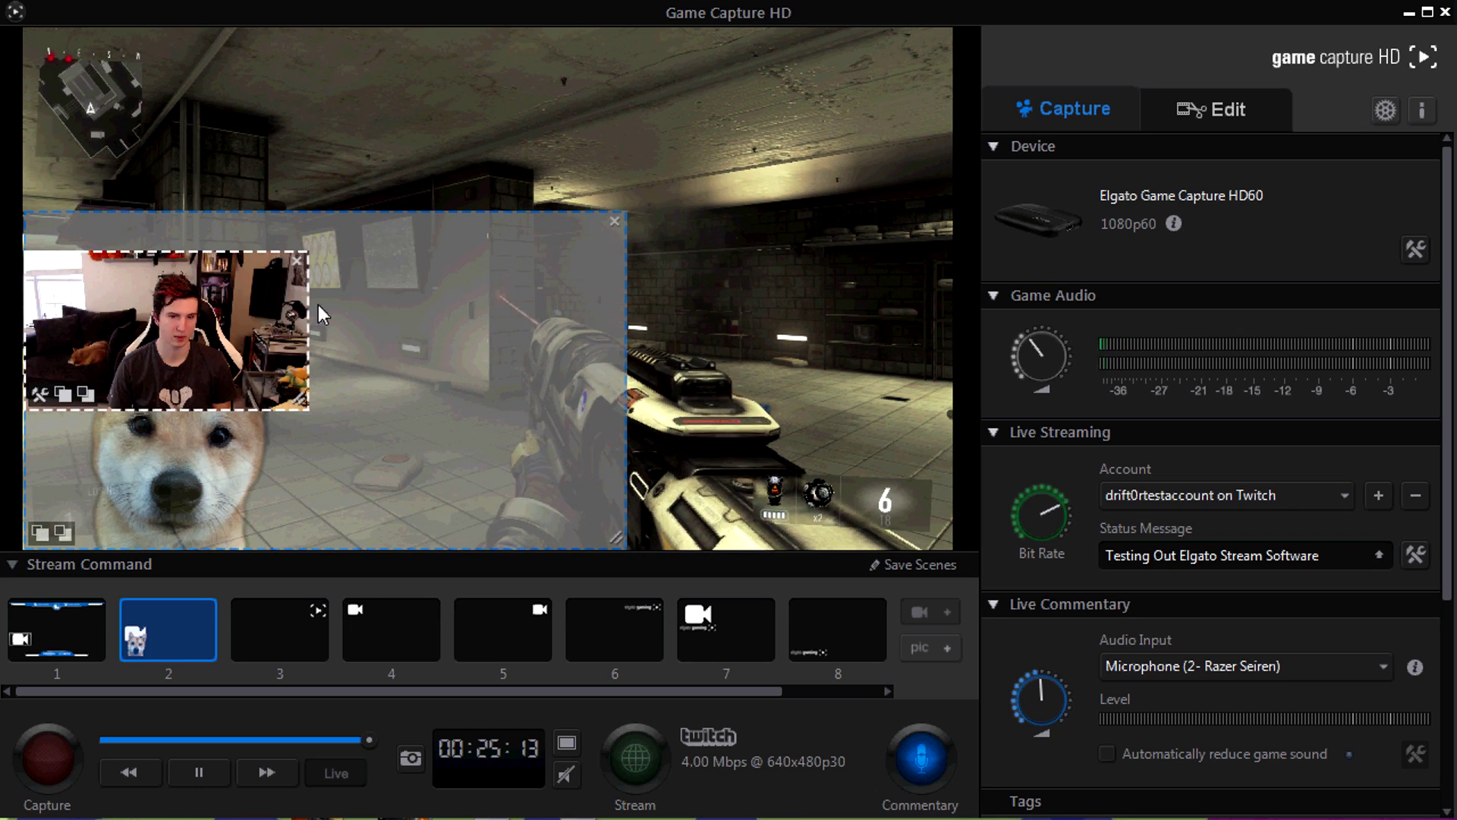
pyautogui.click(915, 564)
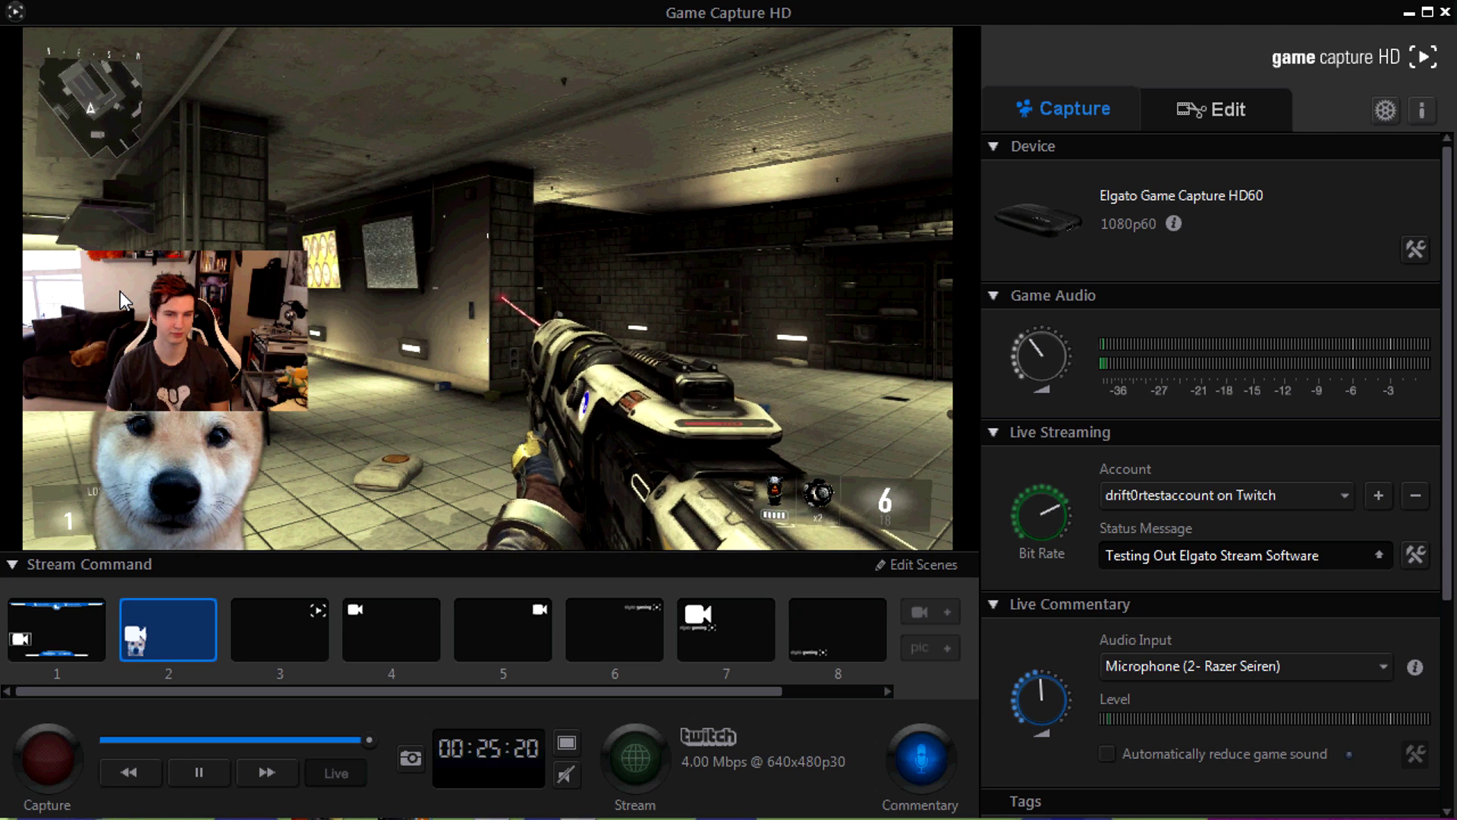
# - Switch the stream to scene 1 with the social-media banner and return playback to Live
pyautogui.click(62, 624)
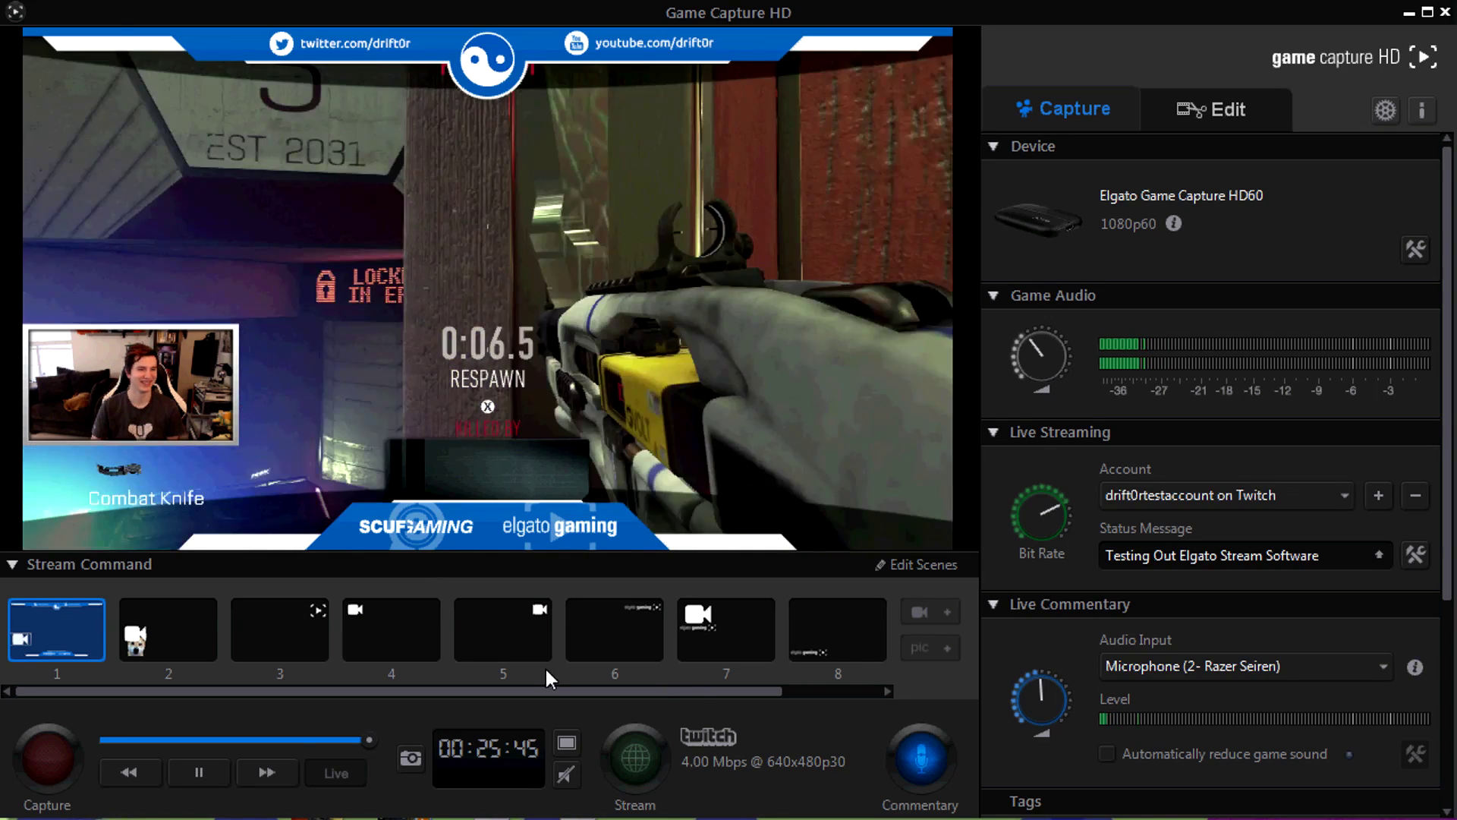
pyautogui.moveTo(370, 741)
pyautogui.mouseDown()
pyautogui.moveTo(354, 744)
pyautogui.moveTo(368, 738)
pyautogui.mouseUp()
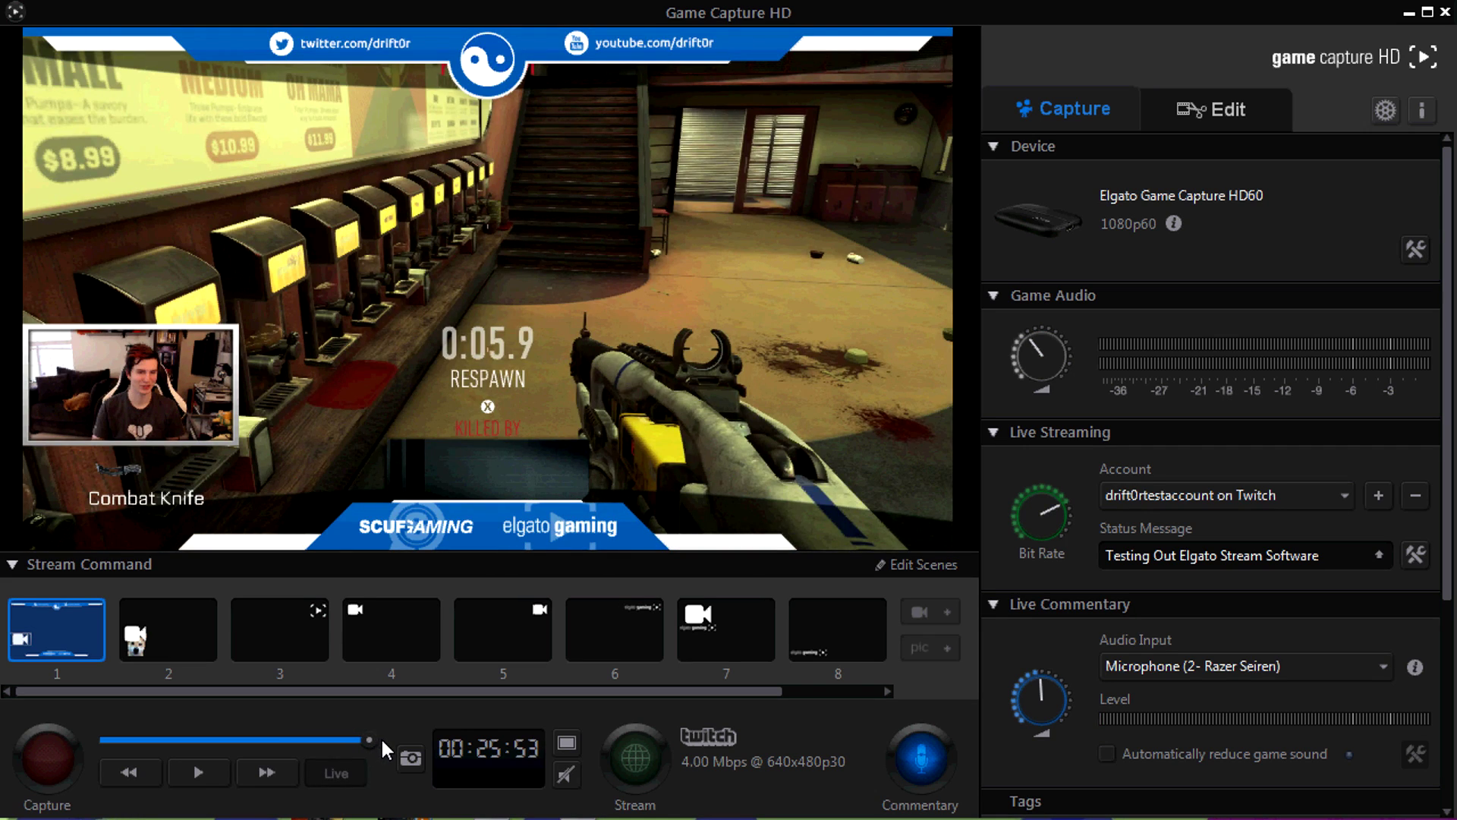